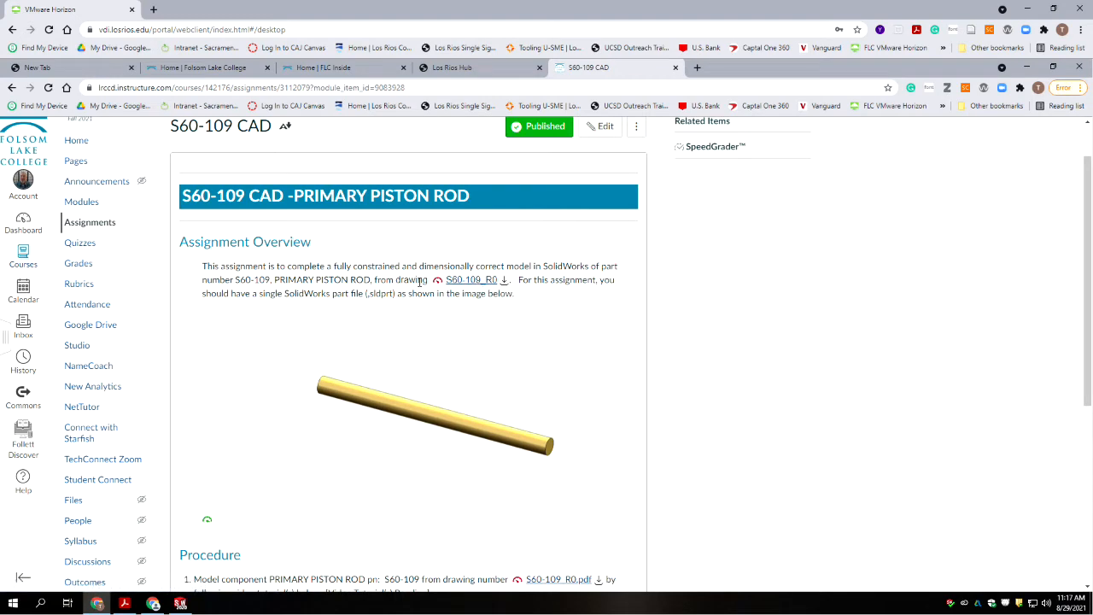
# Review the S60-109 CAD assignment's overview and procedure, and switch to the S60-109_R0 drawing in Adobe Acrobat
pyautogui.scroll(-3, 363, 329)
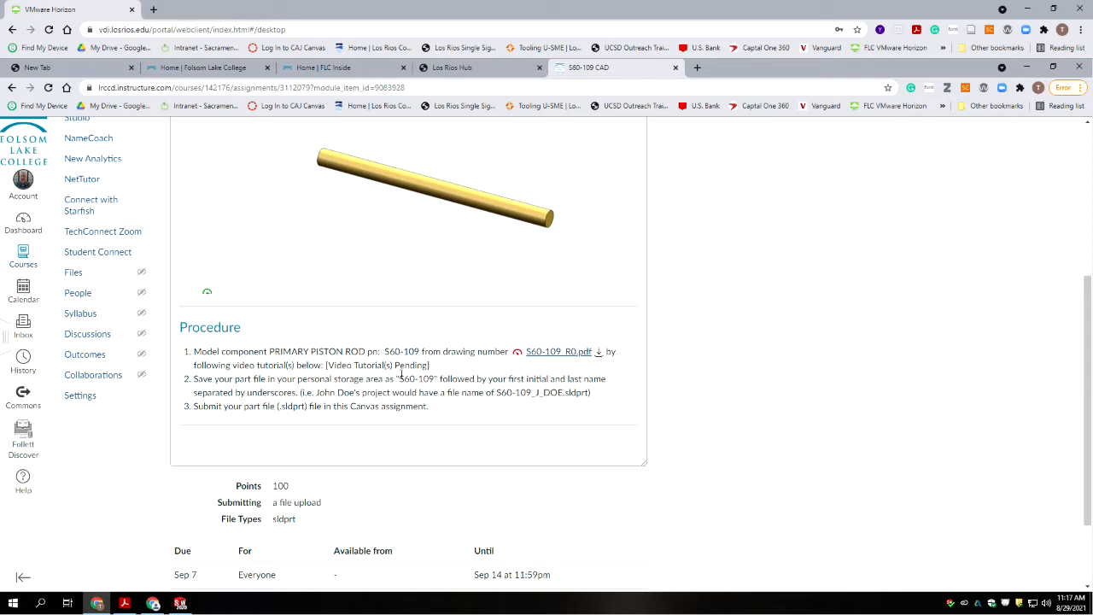
pyautogui.scroll(3, 370, 403)
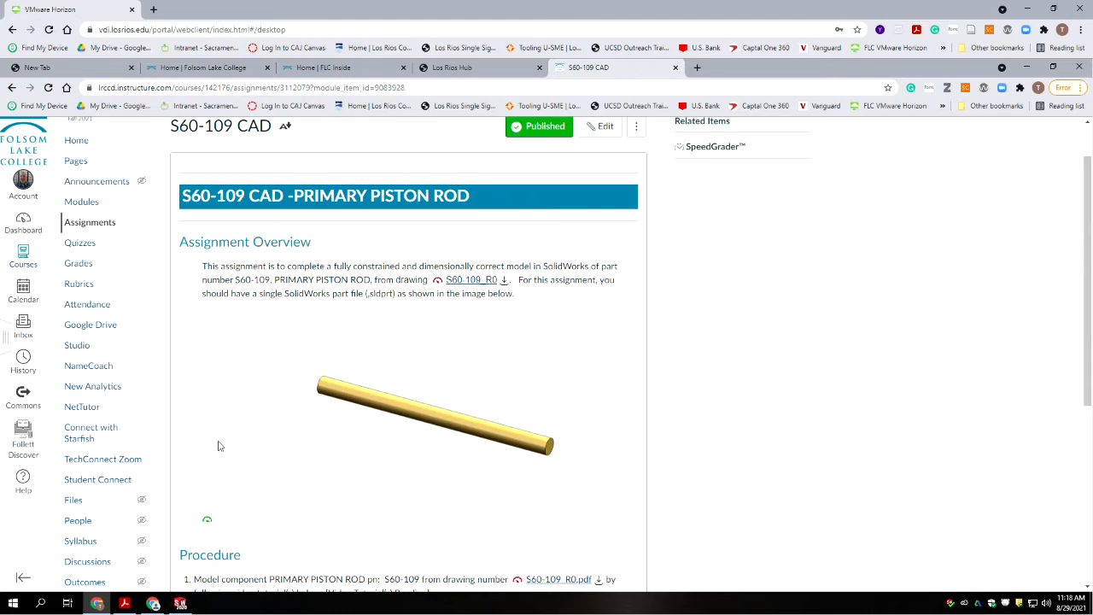
pyautogui.click(124, 606)
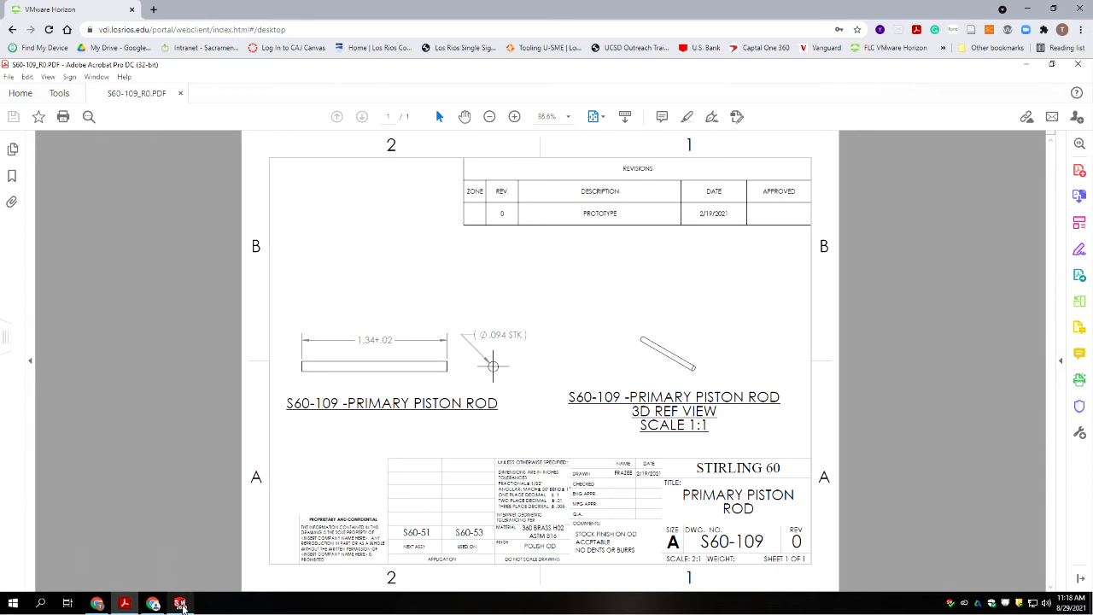
# Switch to SOLIDWORKS, create a new part with IPS units and the ANSI dimension standard, and collapse the SOLIDWORKS Forum pane
pyautogui.click(181, 603)
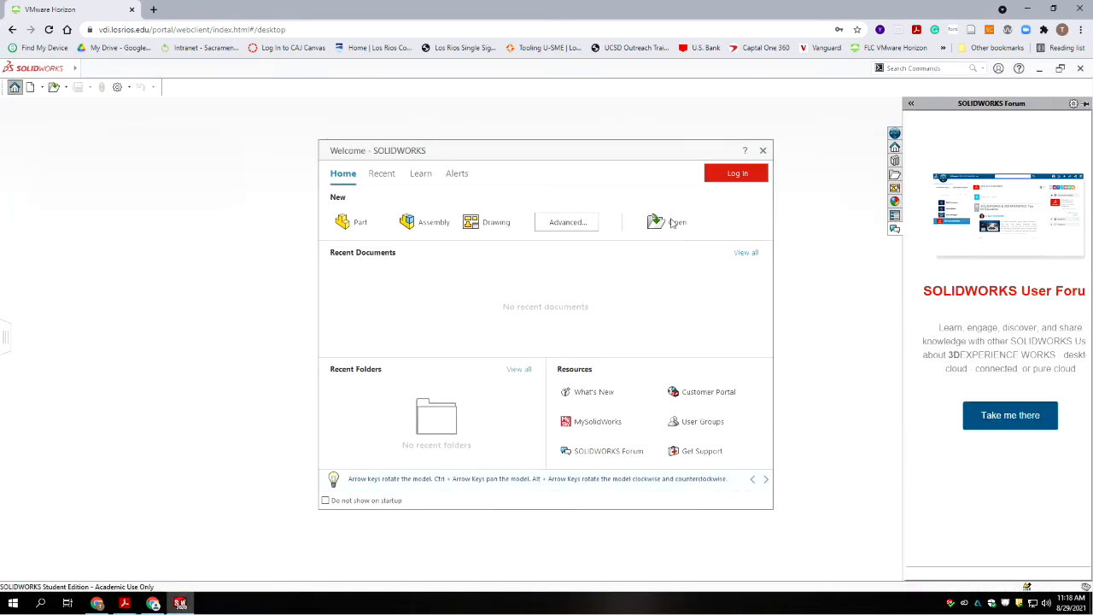
pyautogui.click(356, 229)
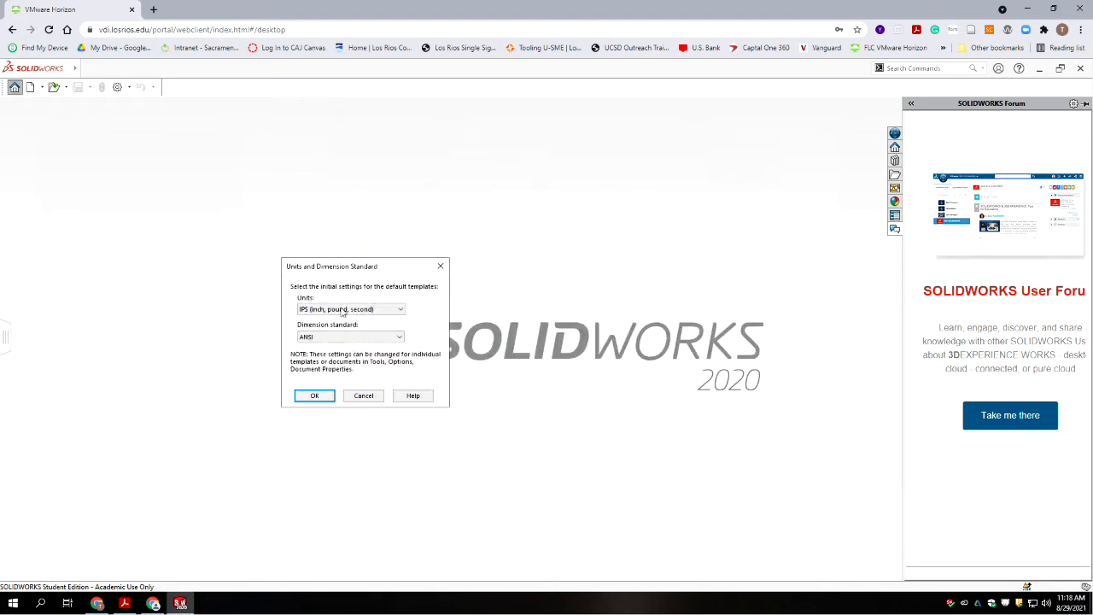
pyautogui.click(309, 393)
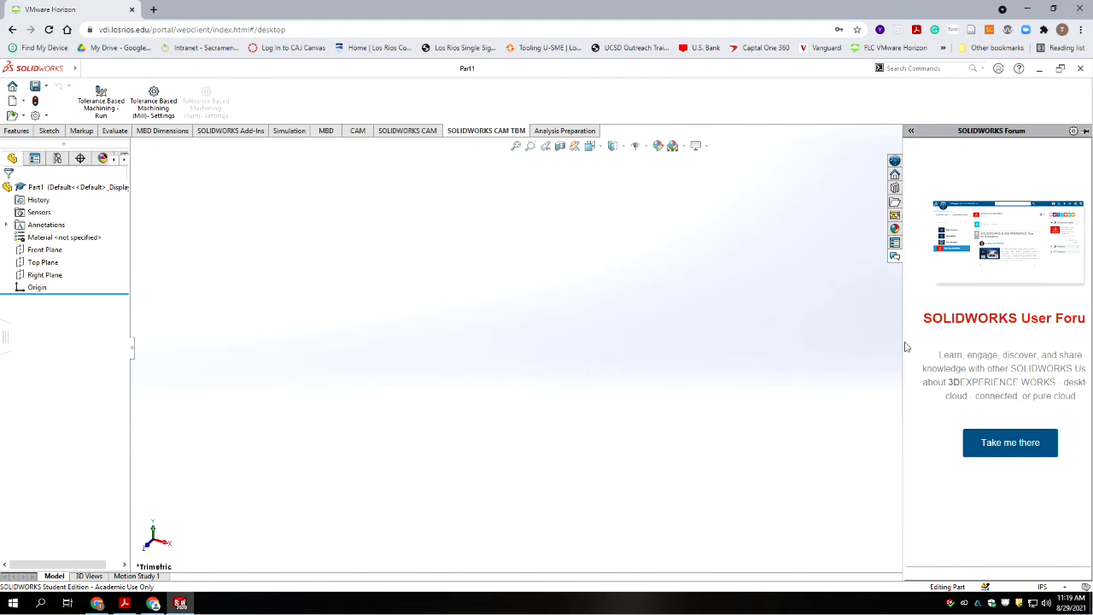
pyautogui.moveTo(903, 342); pyautogui.dragTo(1079, 353)
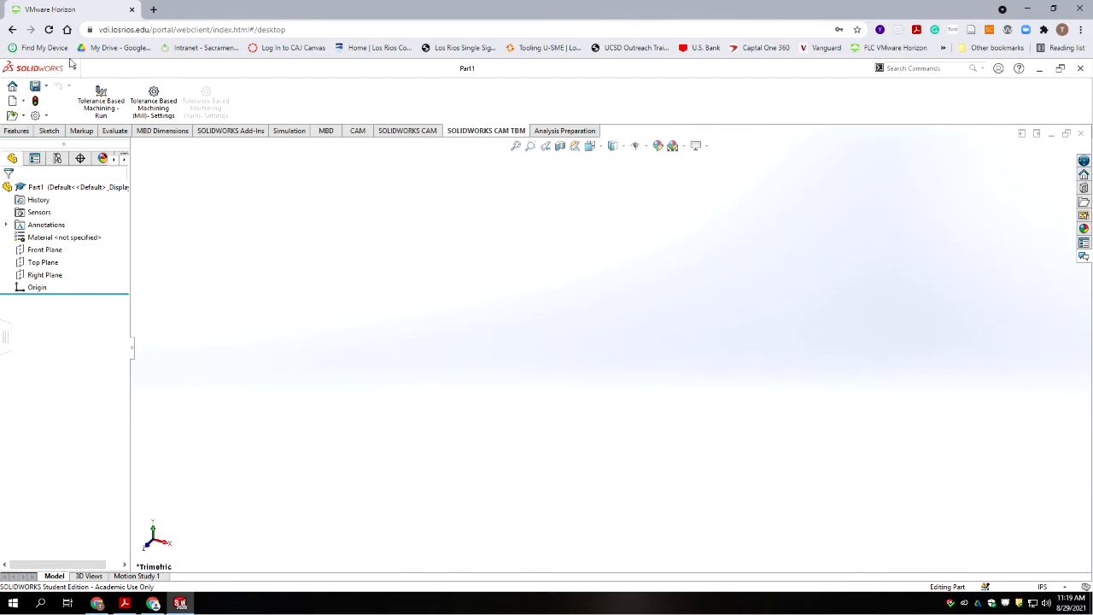
# Start saving the part under a new name and browse to the personal user folder as its location
pyautogui.click(85, 70)
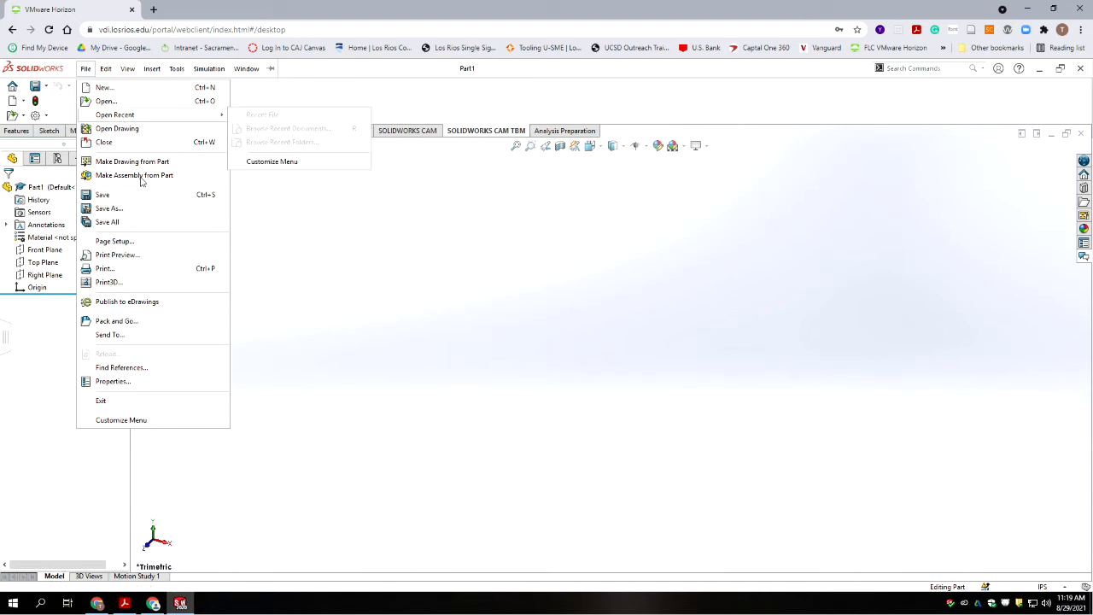
pyautogui.click(108, 209)
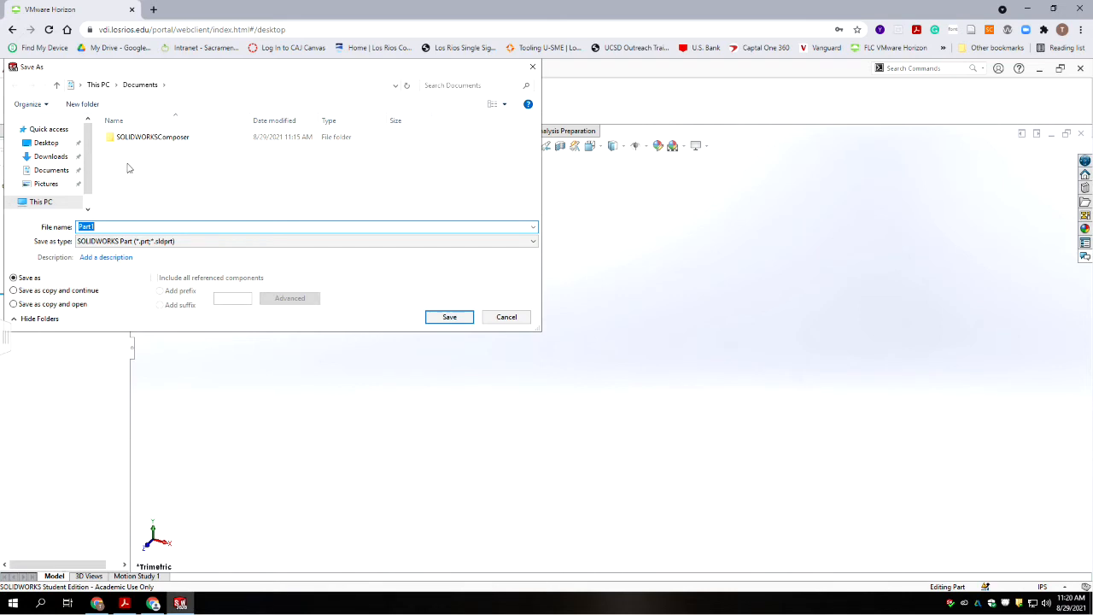
pyautogui.scroll(-1, 88, 150)
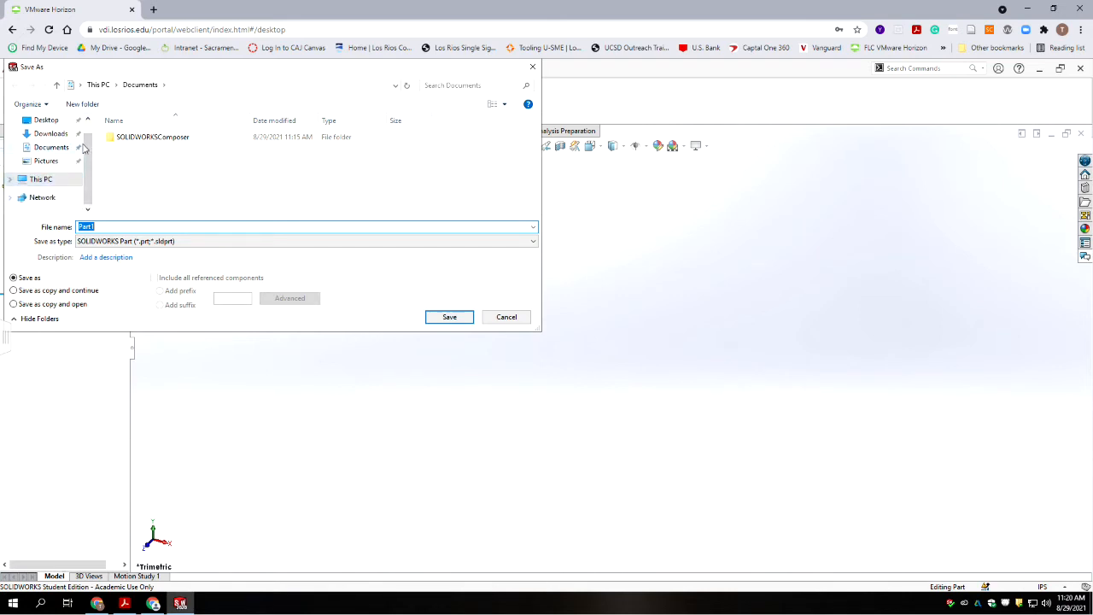
pyautogui.scroll(1, 91, 150)
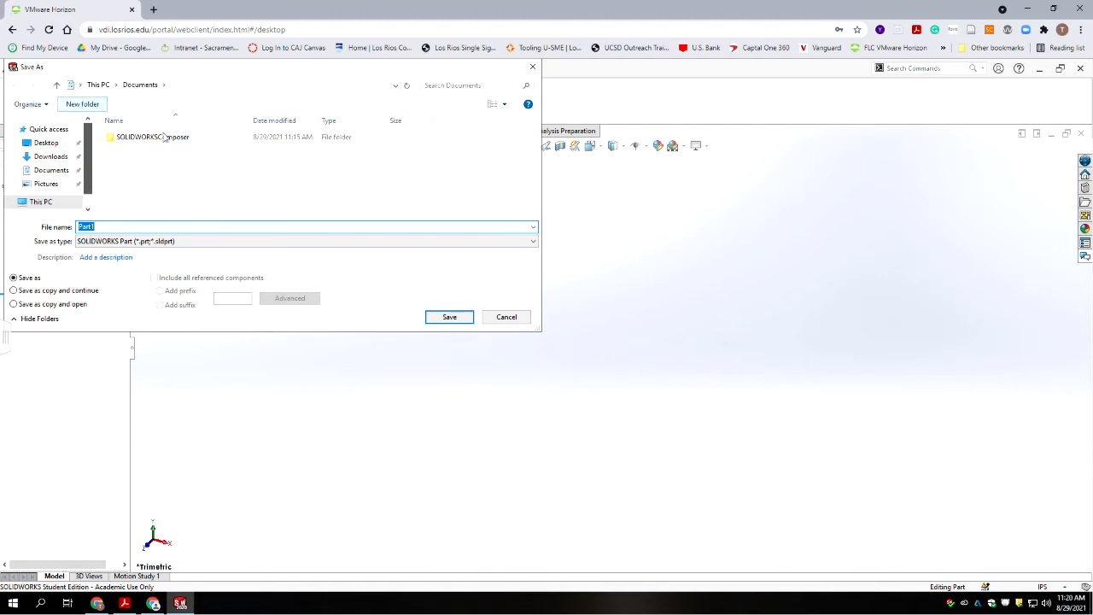
pyautogui.click(56, 85)
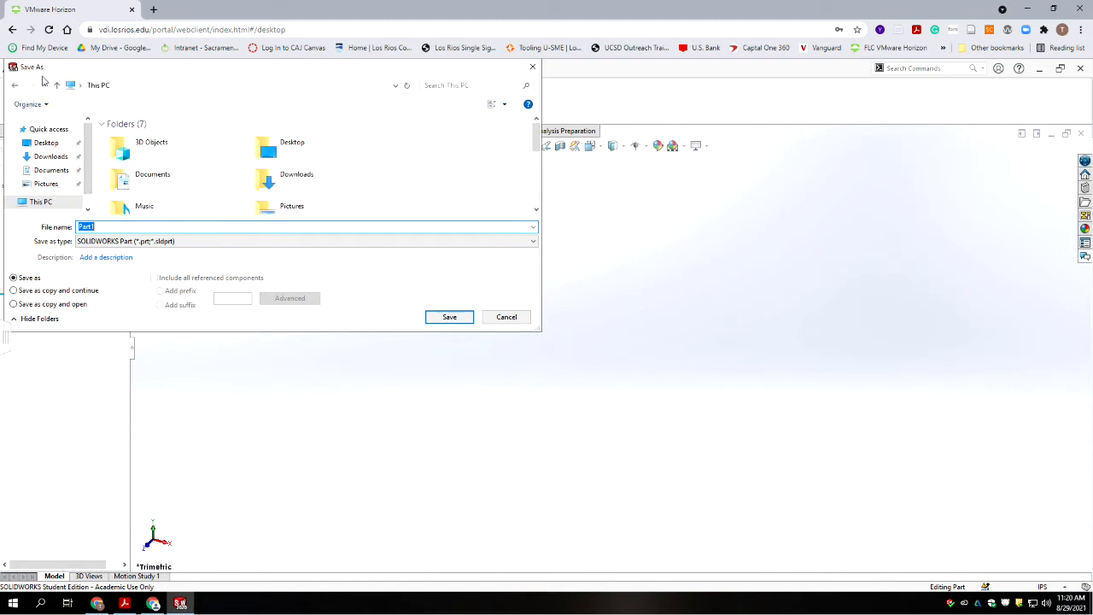
pyautogui.click(57, 86)
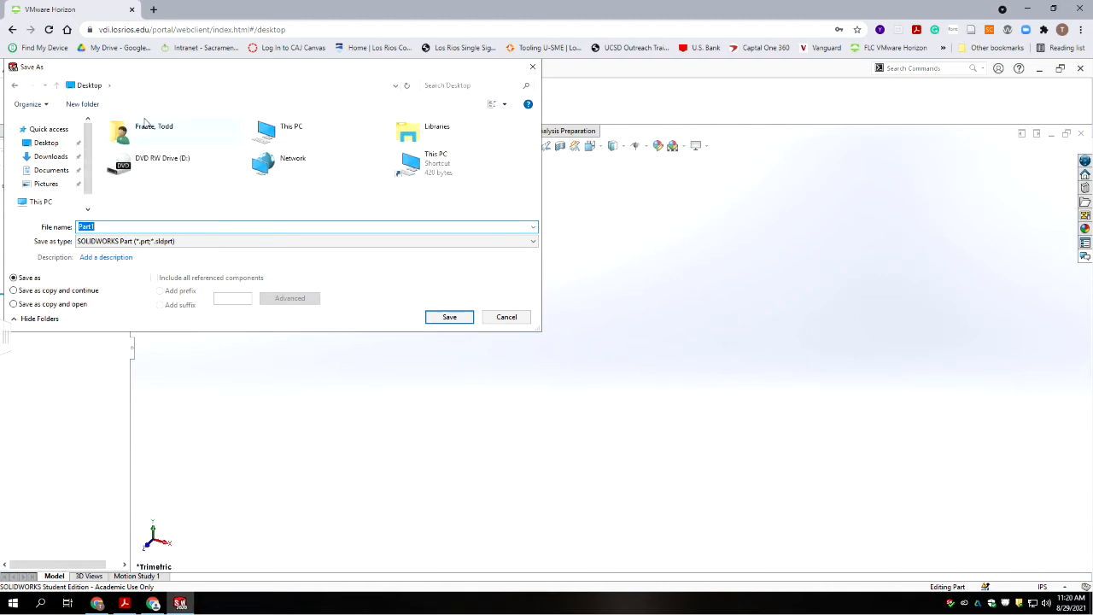
pyautogui.doubleClick(149, 130)
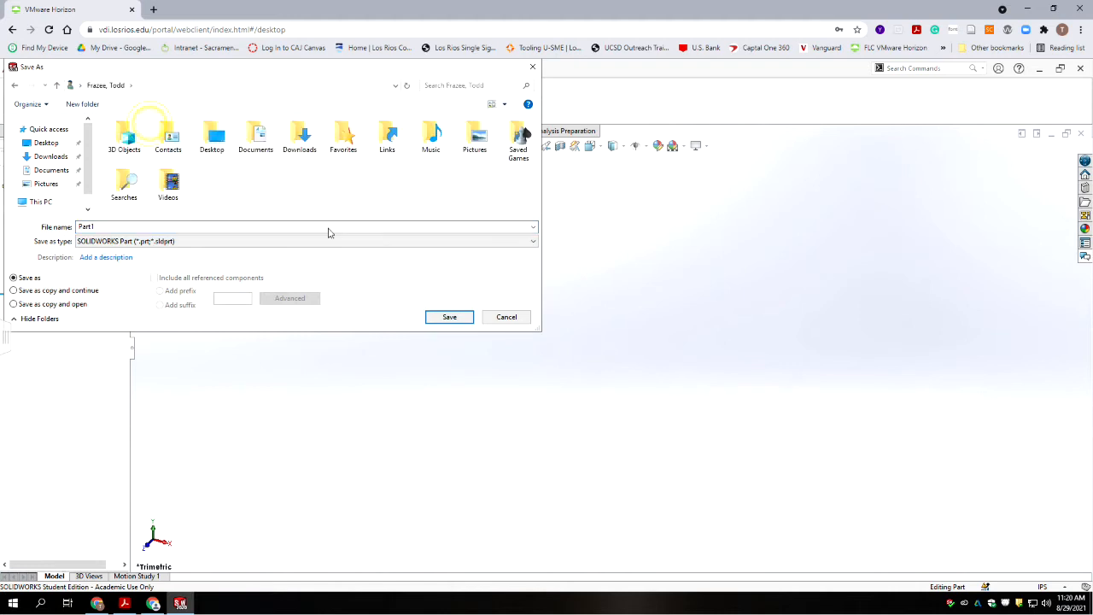
# Create a folder named Stirling 60 in the personal user folder and open it
pyautogui.click(301, 187)
pyautogui.click(97, 104)
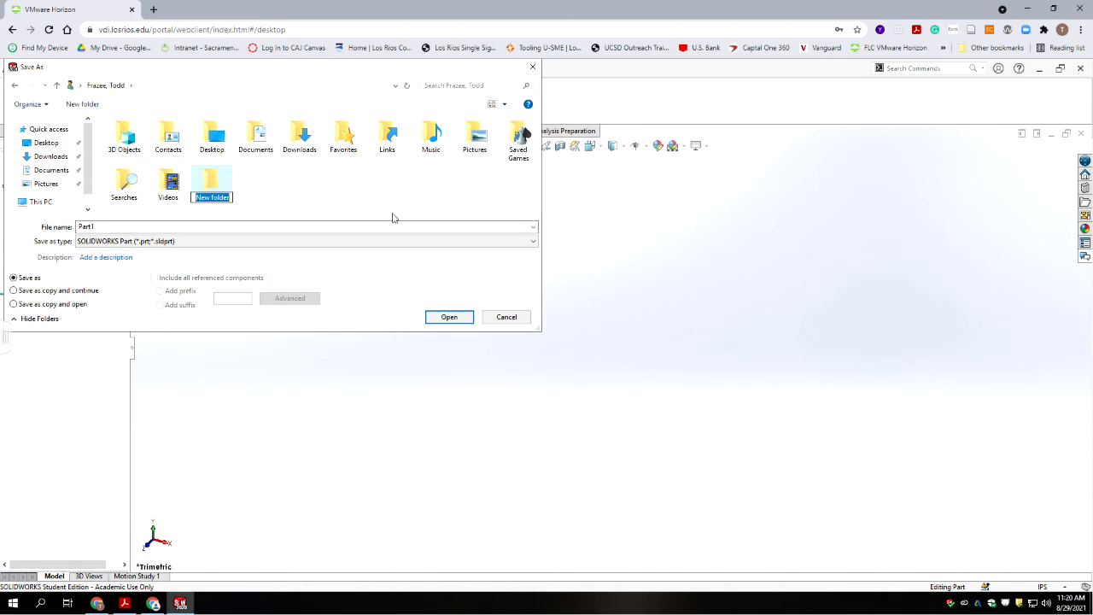
pyautogui.write('Stiriling 60')
pyautogui.click(330, 192)
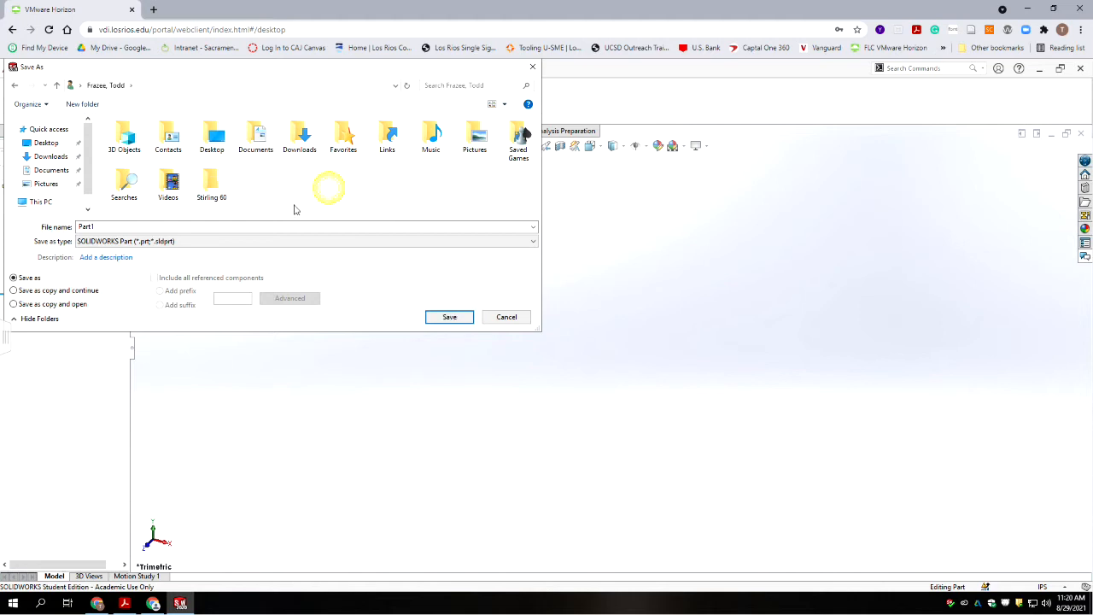
pyautogui.doubleClick(207, 182)
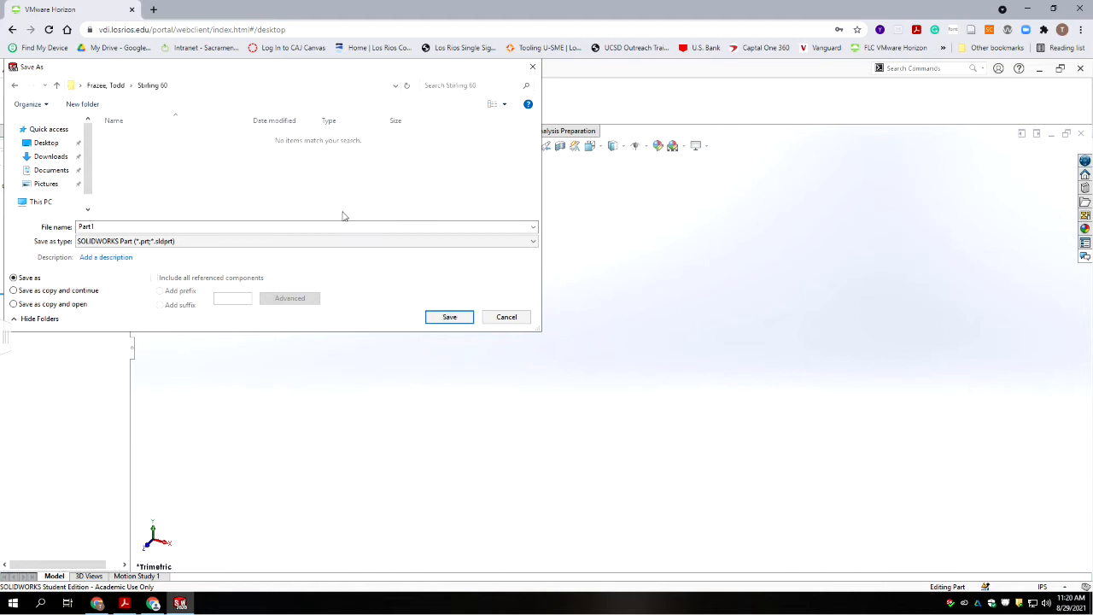
# Begin the part's file name with S60-109_ and check the revision on the Acrobat drawing before returning to the save dialog
pyautogui.doubleClick(183, 226)
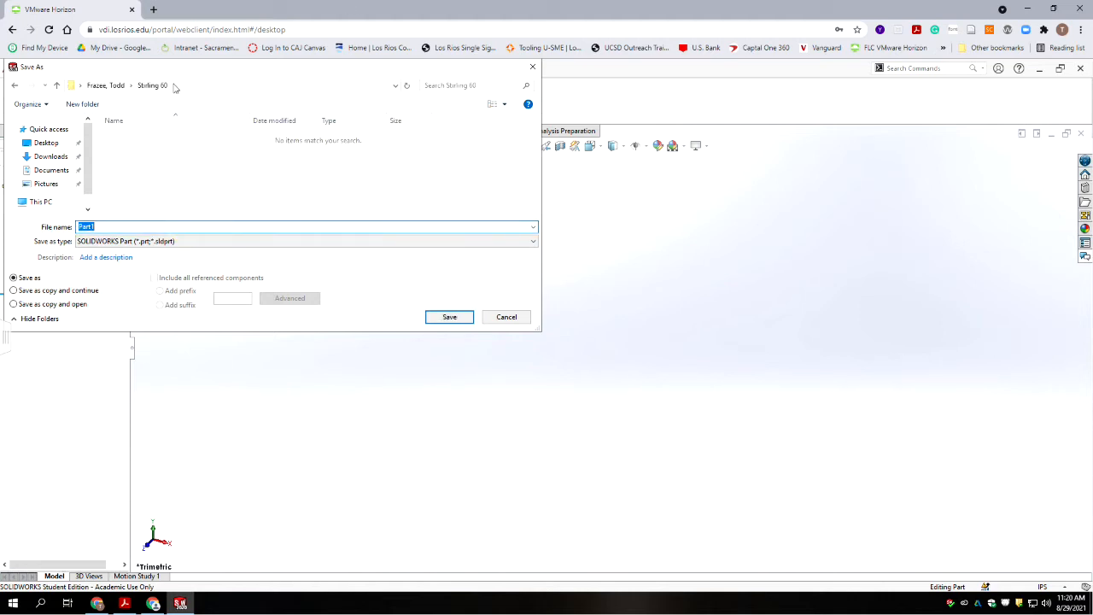
pyautogui.moveTo(178, 69); pyautogui.dragTo(669, 155)
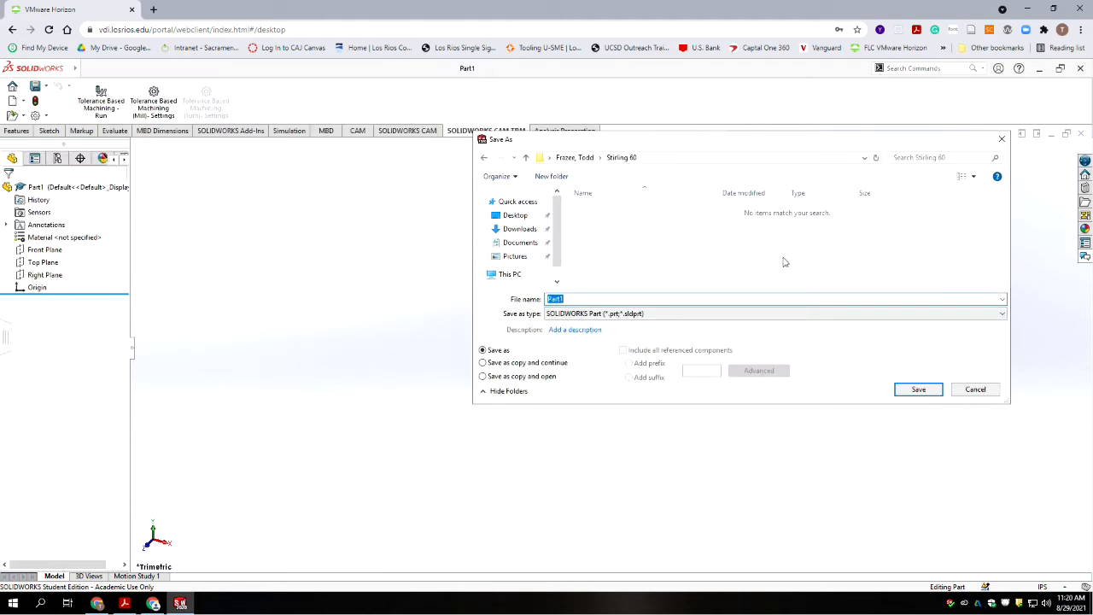
pyautogui.write('St')
pyautogui.write('0-')
pyautogui.write('10')
pyautogui.write('9_')
pyautogui.click(125, 605)
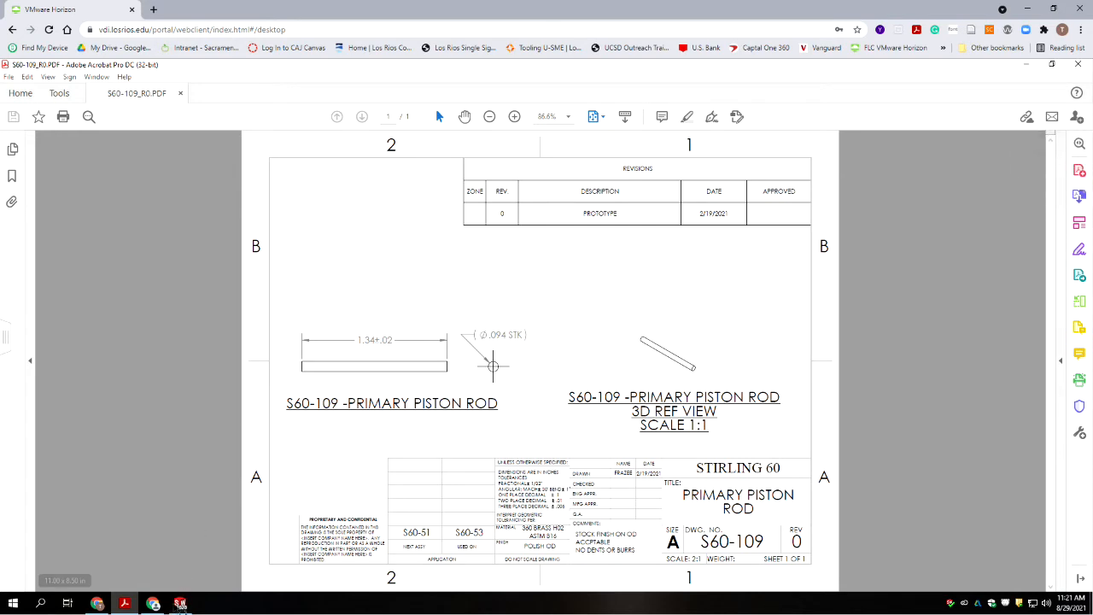
pyautogui.click(180, 604)
pyautogui.click(612, 298)
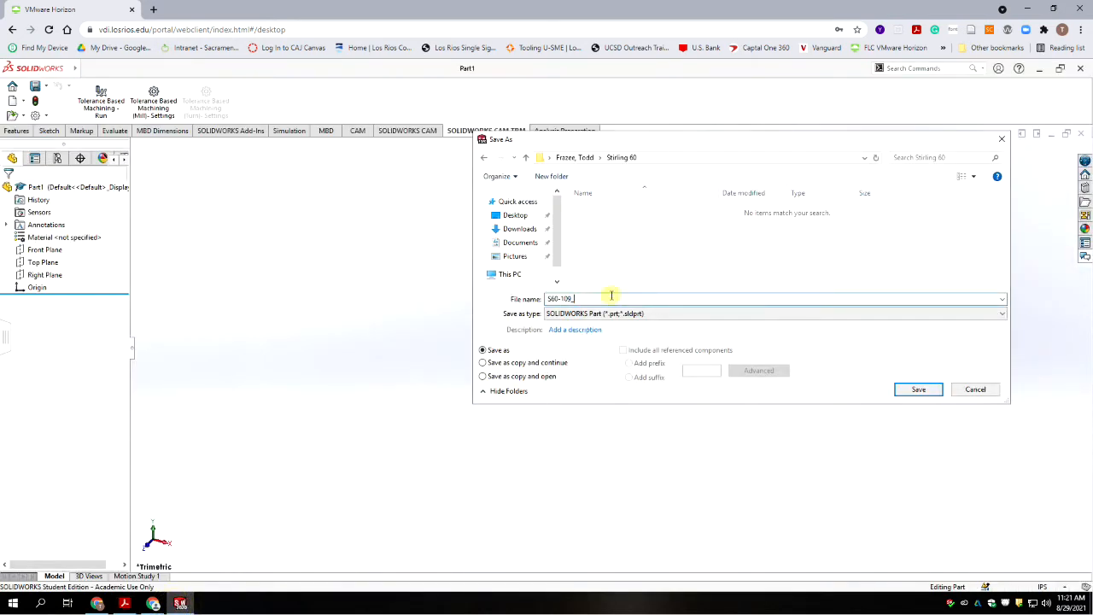
# Complete the file name with R0, the first initial and the last name in capitals, separated by underscores, and save the part
pyautogui.write('R0')
pyautogui.write('_T_Frazee')
pyautogui.press('BackSpace')
pyautogui.press('BackSpace')
pyautogui.press('BackSpace')
pyautogui.press('BackSpace')
pyautogui.press('BackSpace')
pyautogui.press('BackSpace')
pyautogui.write('FRAZEE')
pyautogui.click(918, 389)
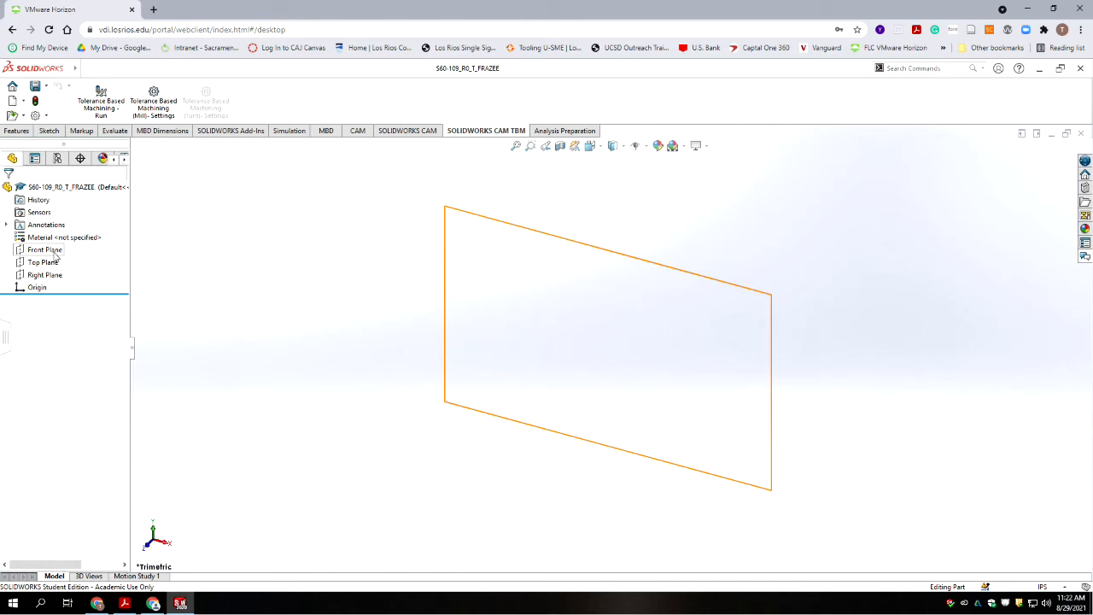
# Show the Front, Top and Right planes in the graphics area and clear the selection
pyautogui.click(51, 250)
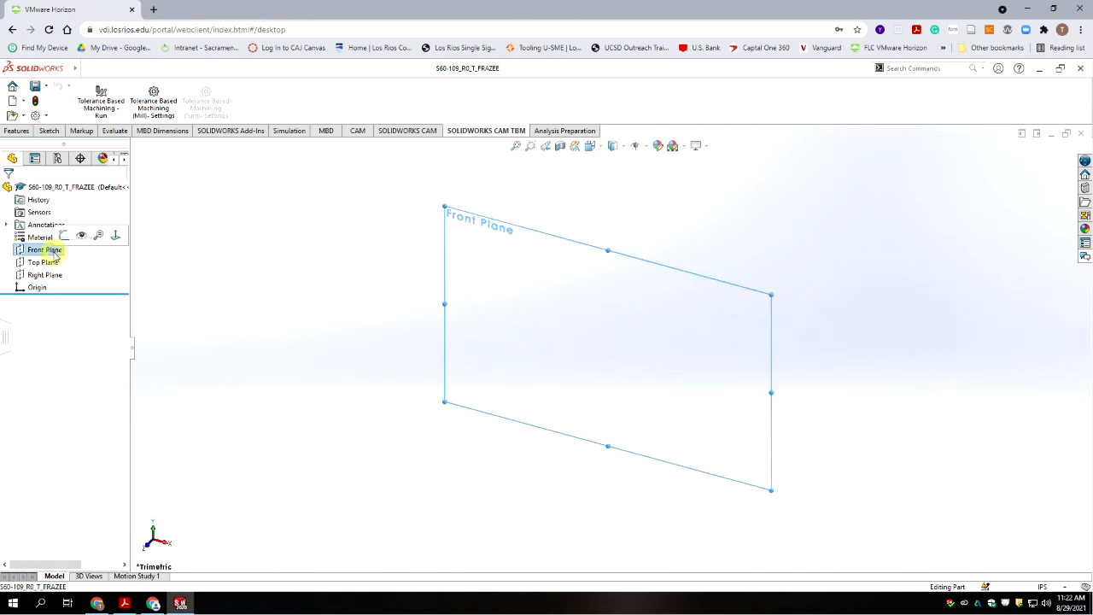
pyautogui.click(83, 239)
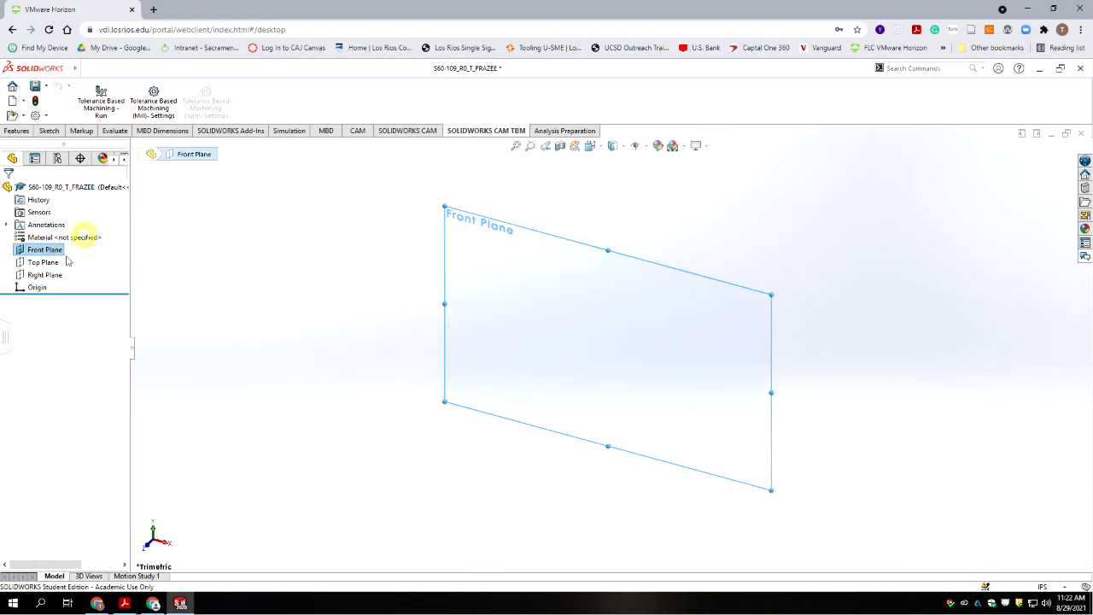
pyautogui.click(43, 262)
pyautogui.click(73, 250)
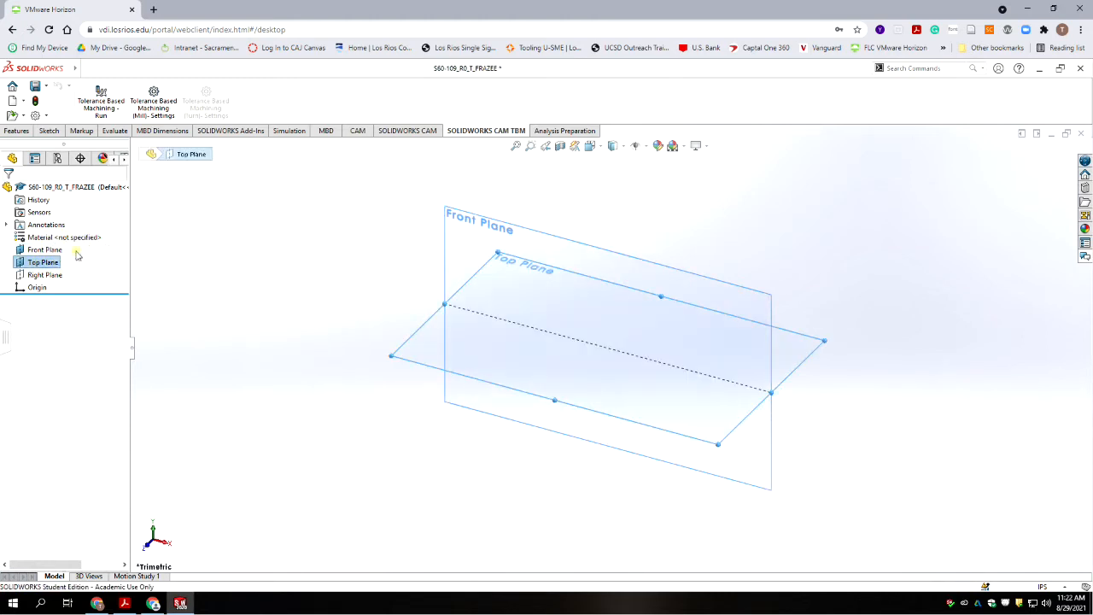
pyautogui.click(85, 276)
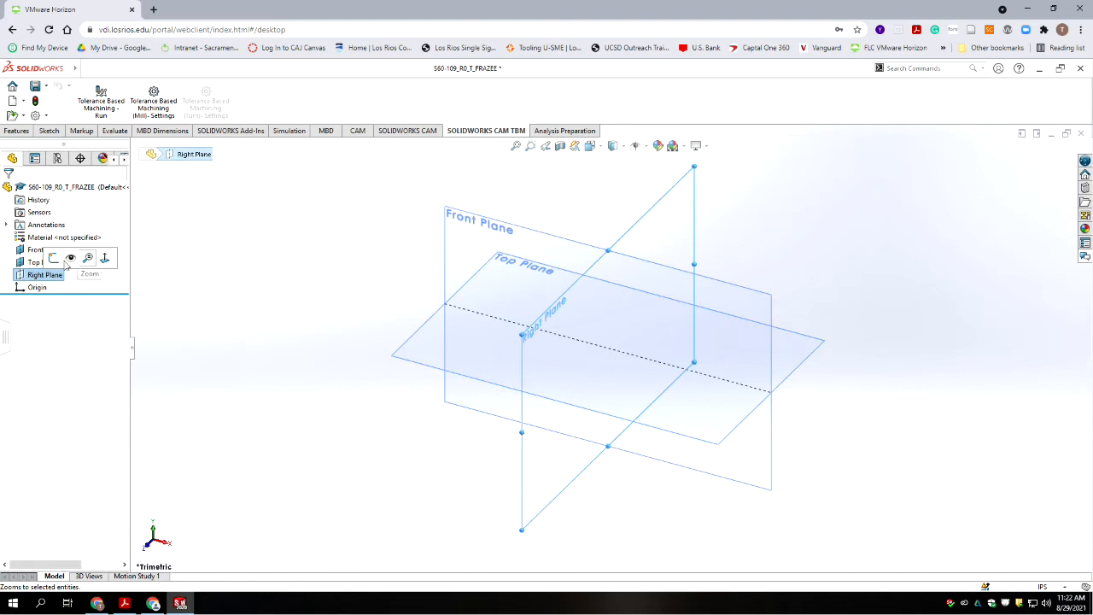
pyautogui.click(71, 258)
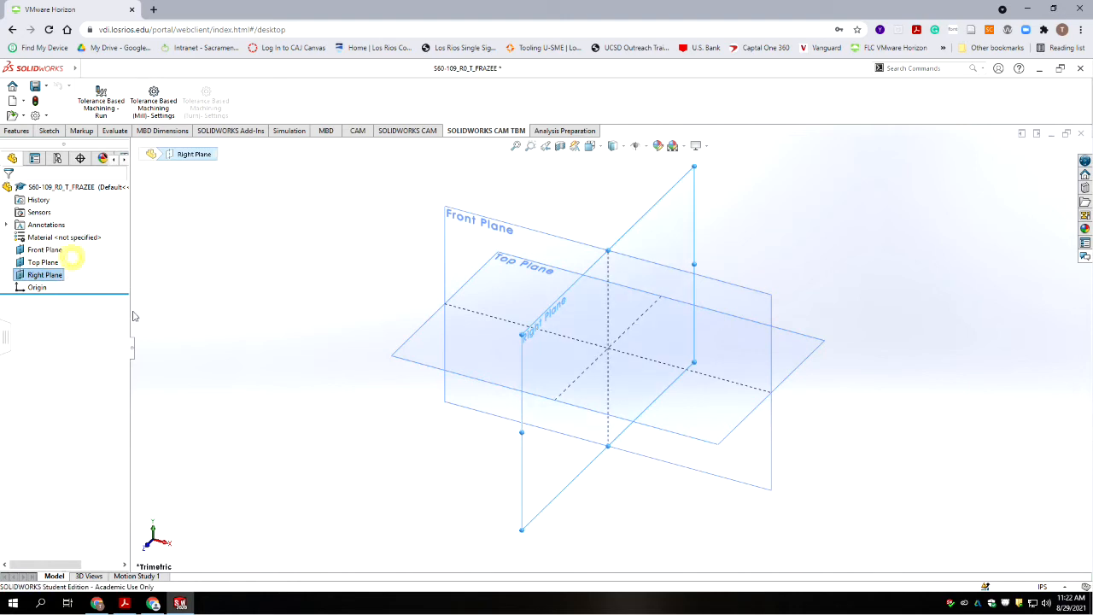
pyautogui.click(243, 350)
# Examine the three reference planes from different angles and distances, including the standard Front, Top and Right views
pyautogui.scroll(10, 412, 450)
pyautogui.moveTo(412, 450); pyautogui.dragTo(367, 385, button='middle')
pyautogui.scroll(4, 367, 385)
pyautogui.scroll(-11, 656, 339)
pyautogui.moveTo(539, 430); pyautogui.dragTo(683, 438, button='middle')
pyautogui.scroll(5, 688, 438)
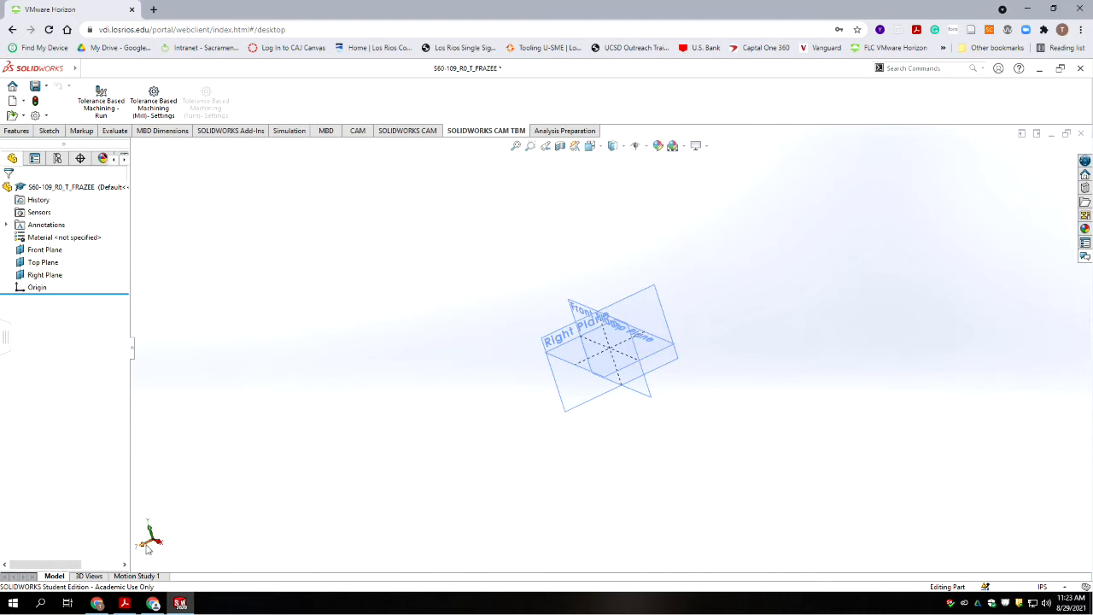
pyautogui.click(147, 548)
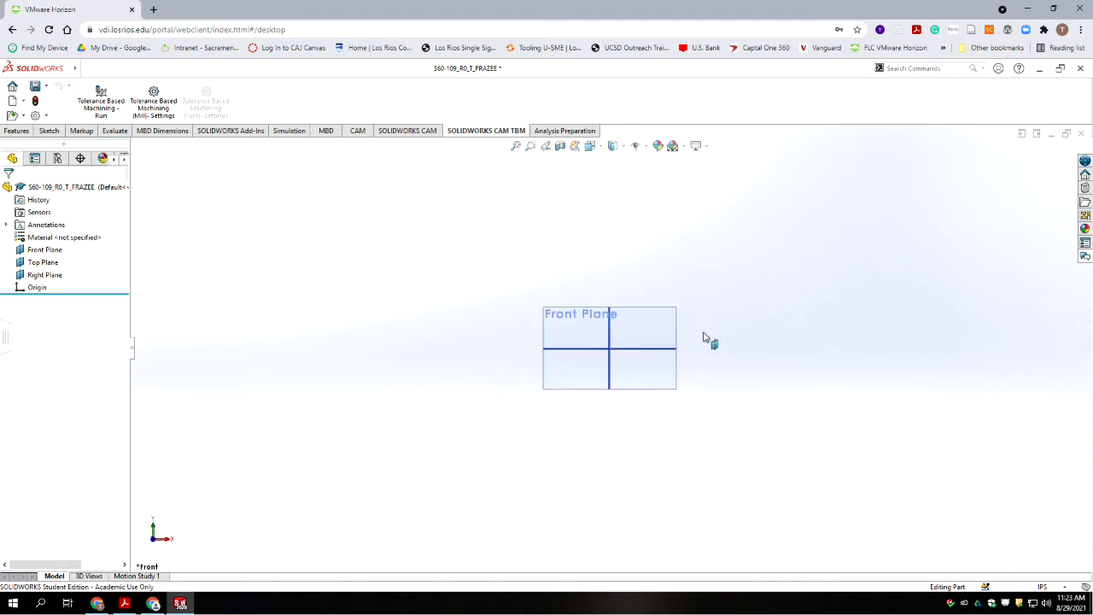
pyautogui.click(154, 526)
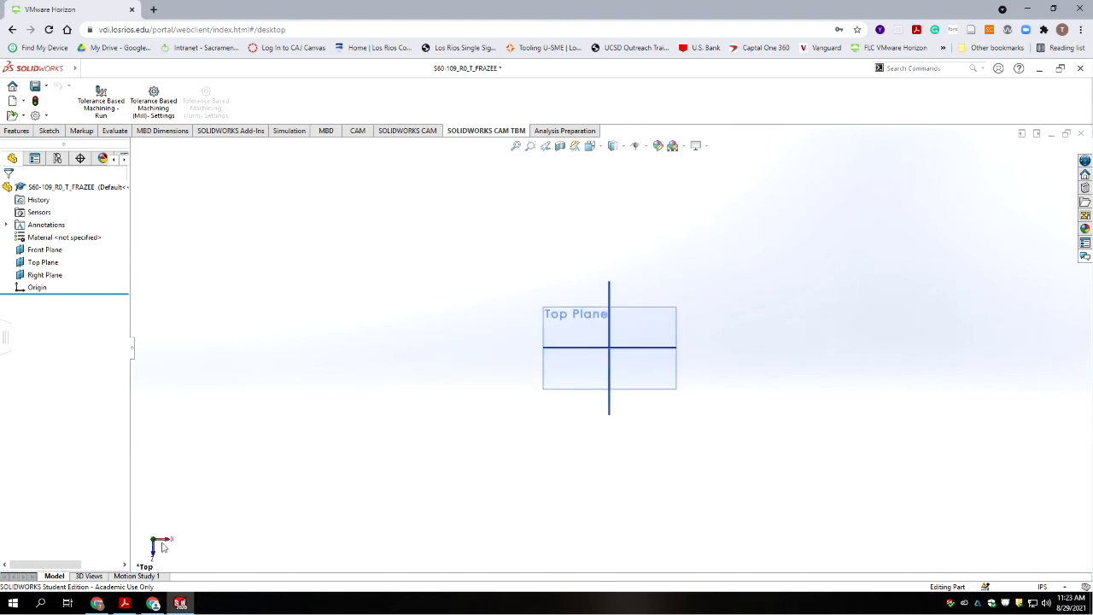
pyautogui.click(164, 542)
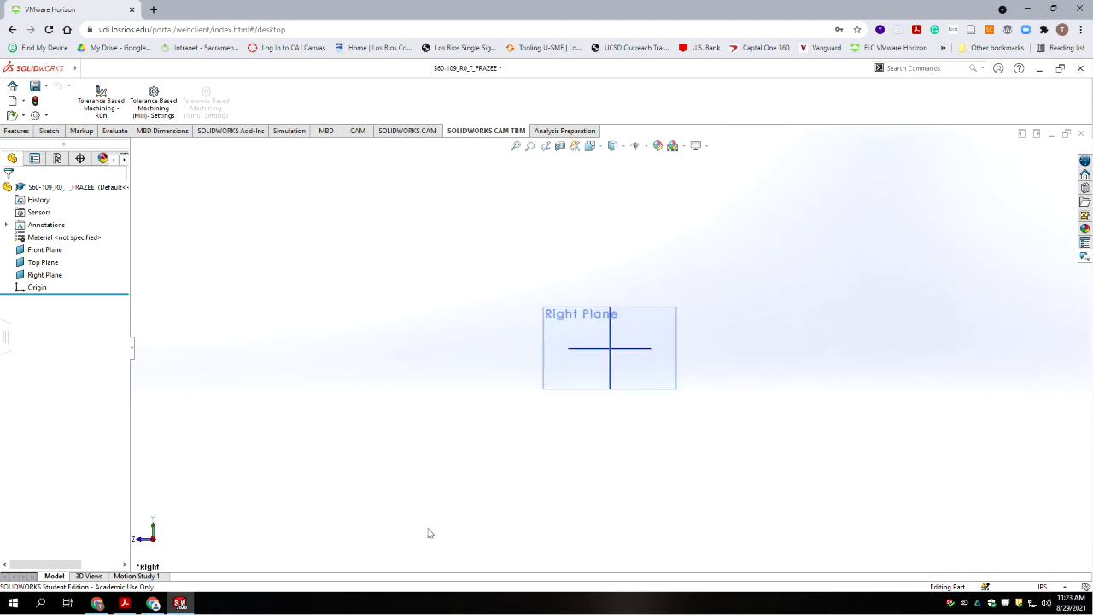
pyautogui.moveTo(476, 391); pyautogui.dragTo(555, 476, button='middle')
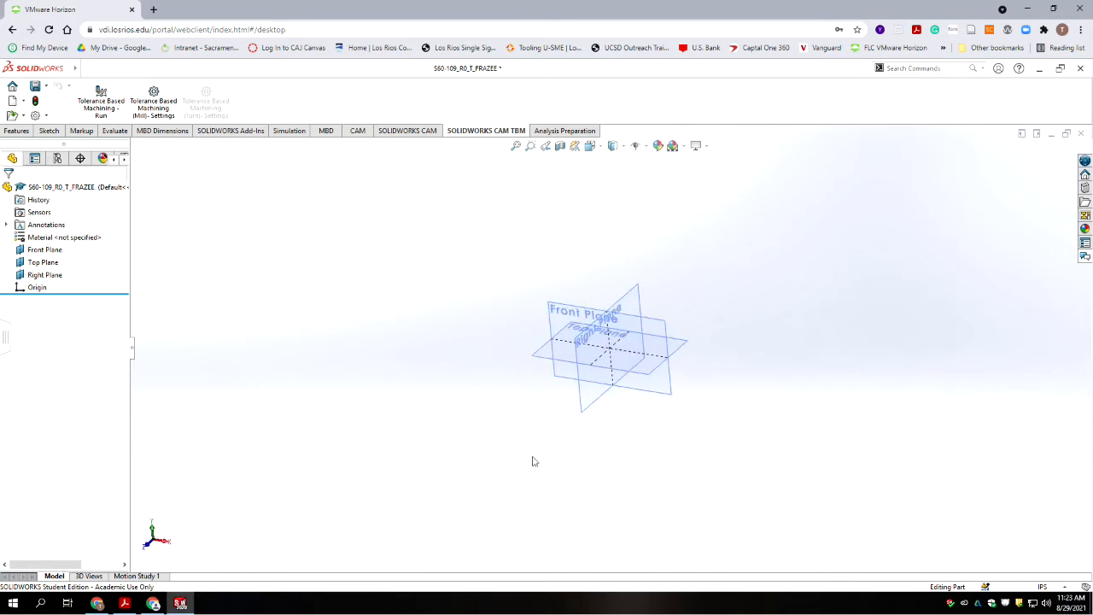
pyautogui.scroll(3, 534, 461)
pyautogui.scroll(-4, 732, 245)
pyautogui.scroll(-3, 585, 355)
pyautogui.scroll(3, 484, 440)
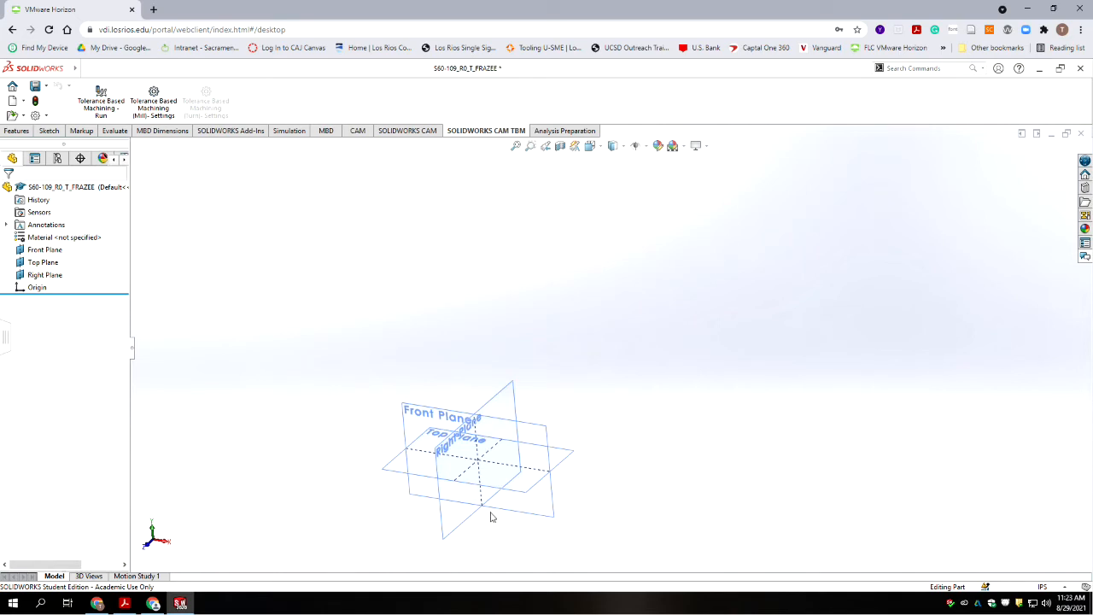
pyautogui.scroll(-2, 491, 517)
pyautogui.scroll(-2, 513, 390)
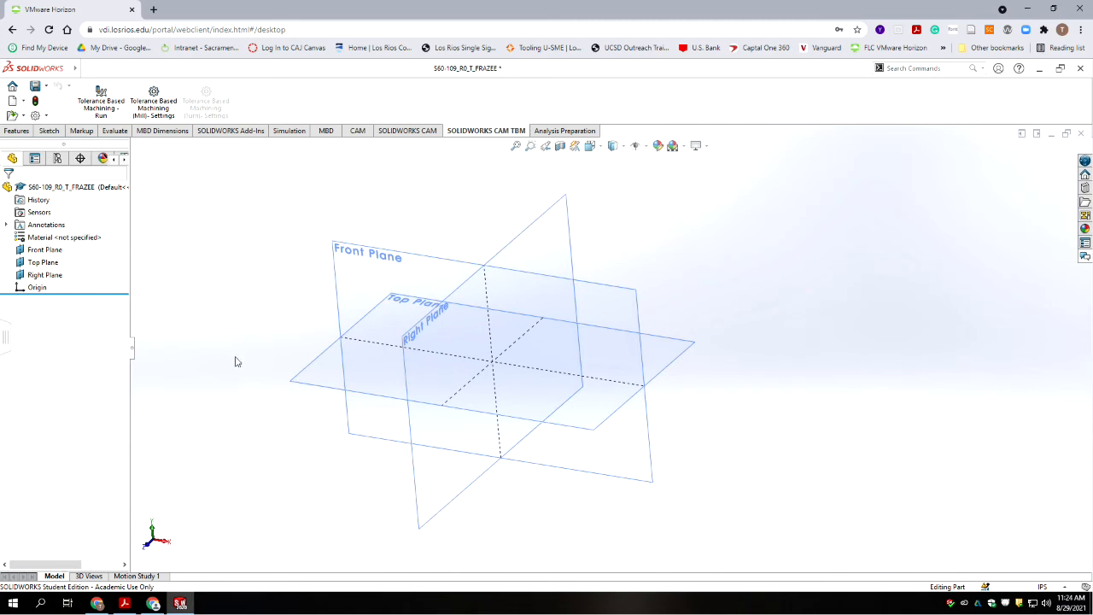
# Start a sketch on the Right Plane and check the rod's dimensions on the Acrobat drawing before returning to SOLIDWORKS
pyautogui.click(49, 130)
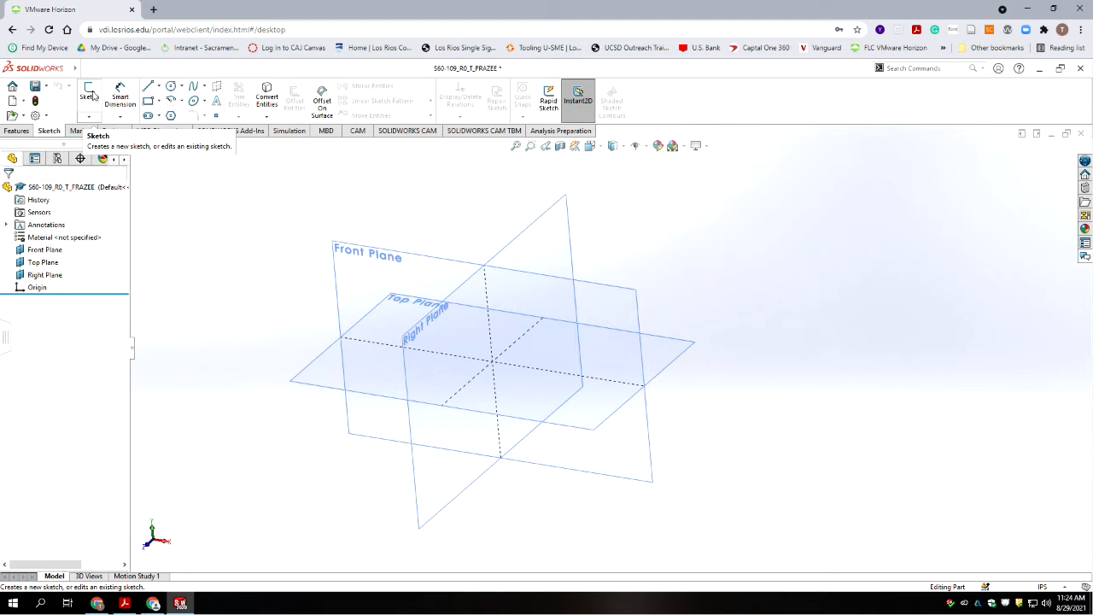
pyautogui.click(90, 94)
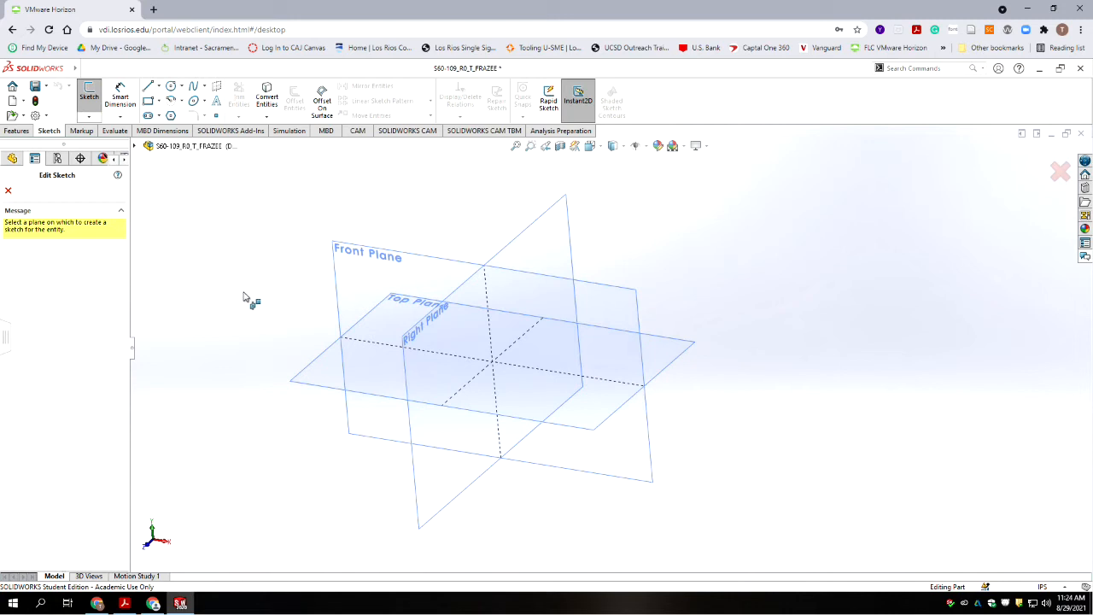
pyautogui.click(555, 219)
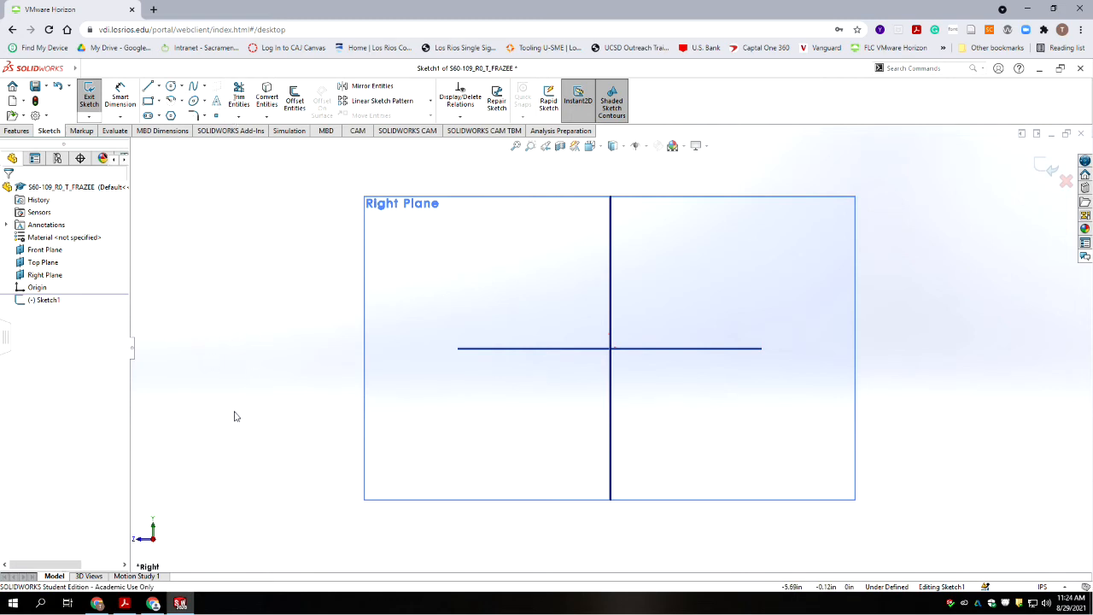
pyautogui.click(125, 602)
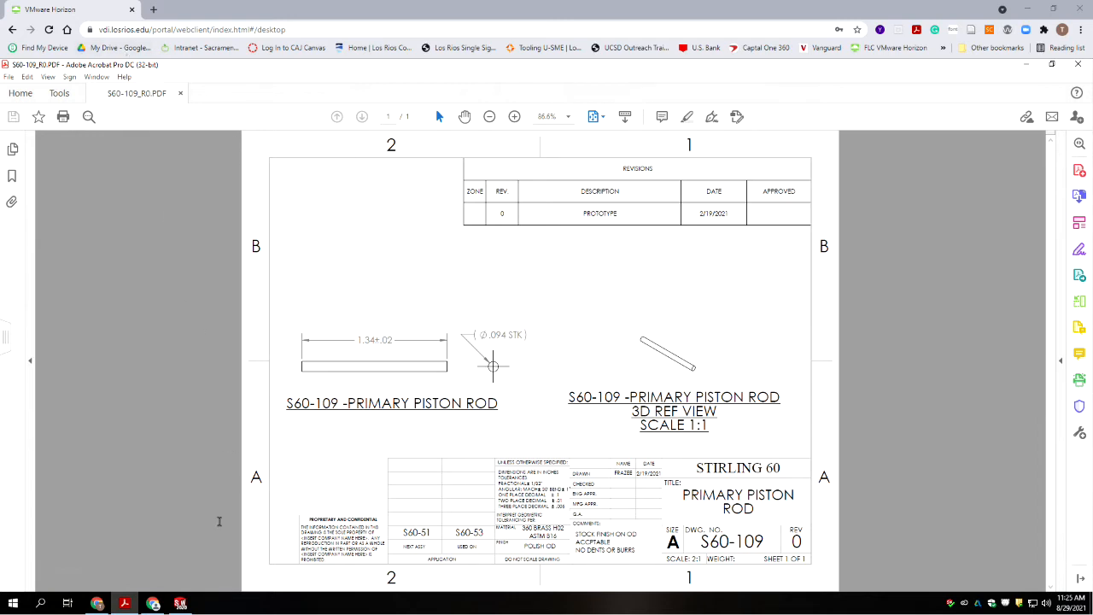
pyautogui.moveTo(181, 603)
pyautogui.click(181, 604)
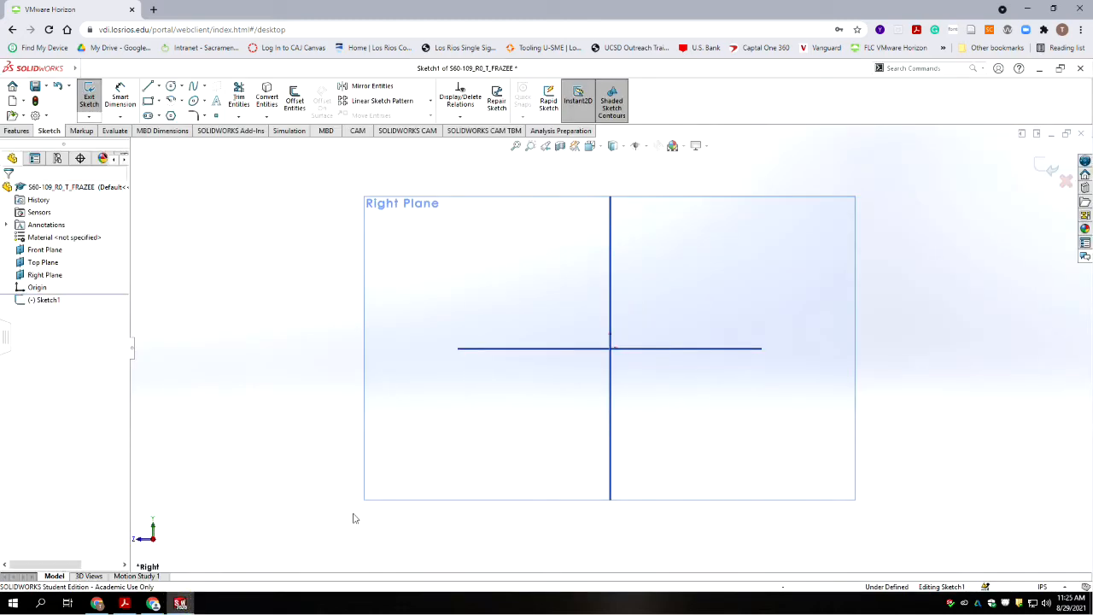
# Sketch a circle centred on the origin with a radius of about 0.78 in
pyautogui.click(172, 86)
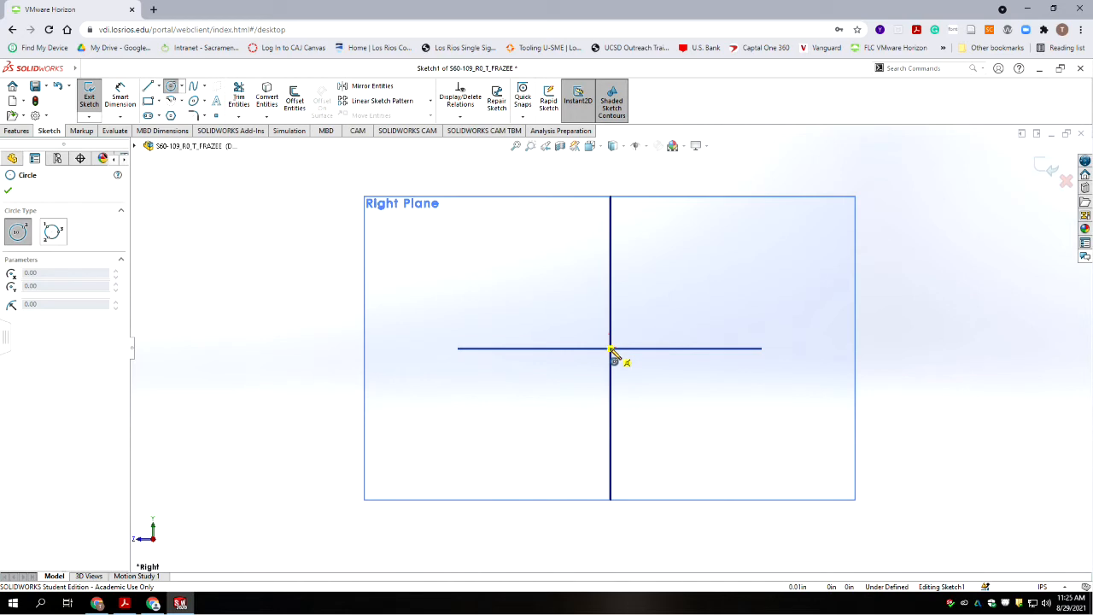
pyautogui.click(611, 349)
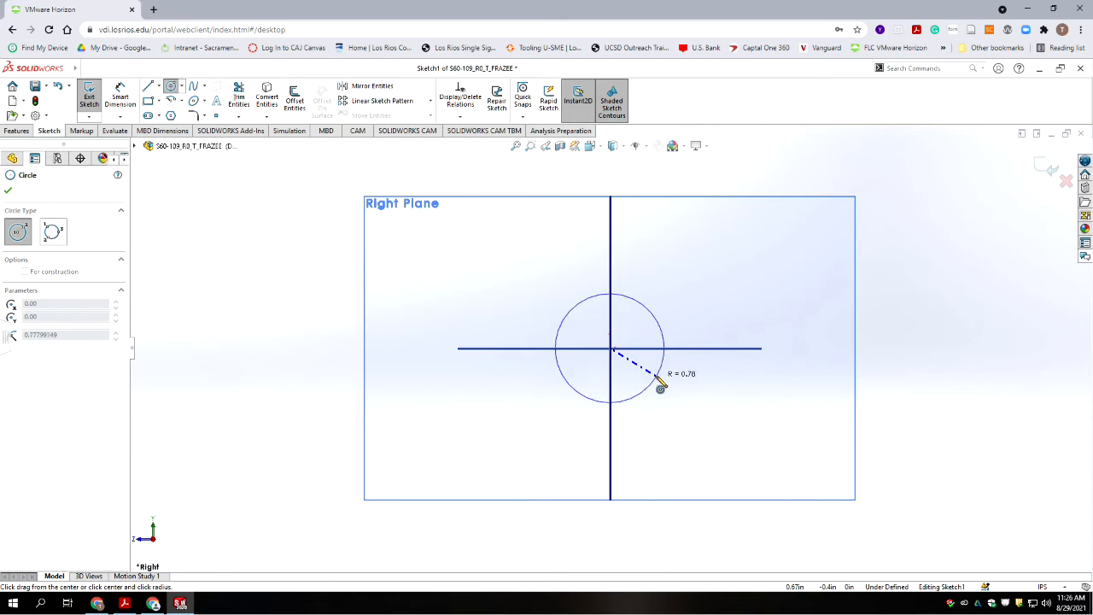
pyautogui.click(660, 384)
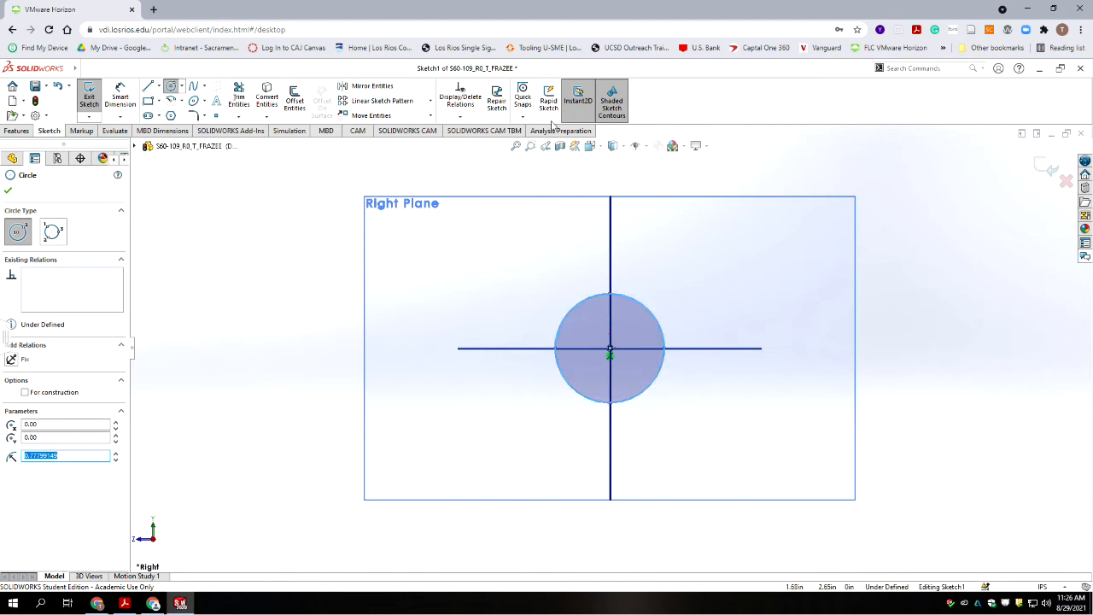
# Dimension the circle's diameter as 3/32 in, placing the dimension above the circle
pyautogui.click(123, 92)
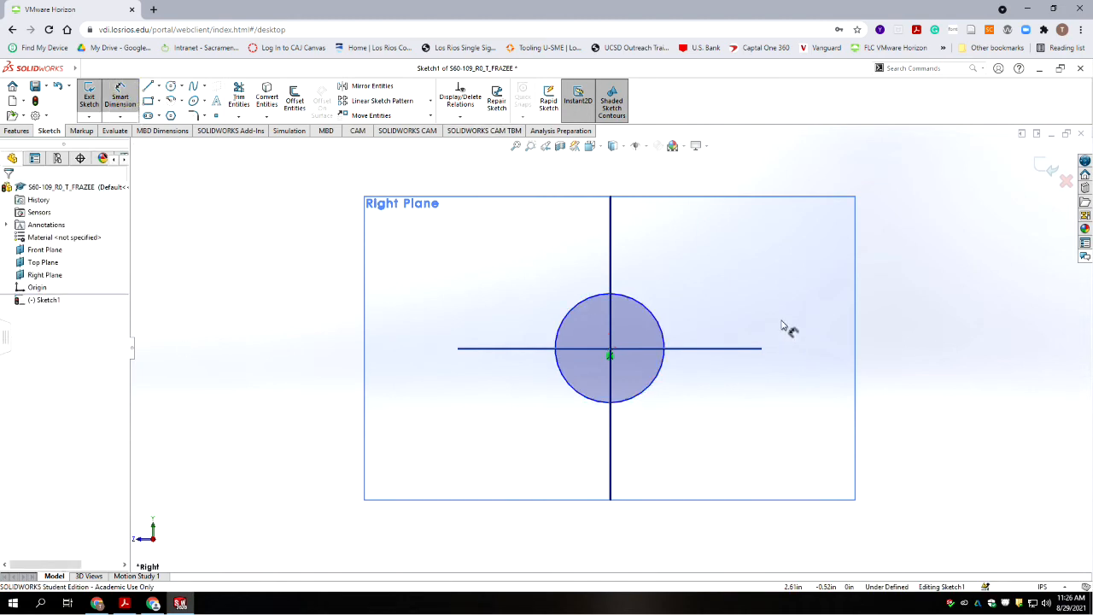
pyautogui.click(646, 313)
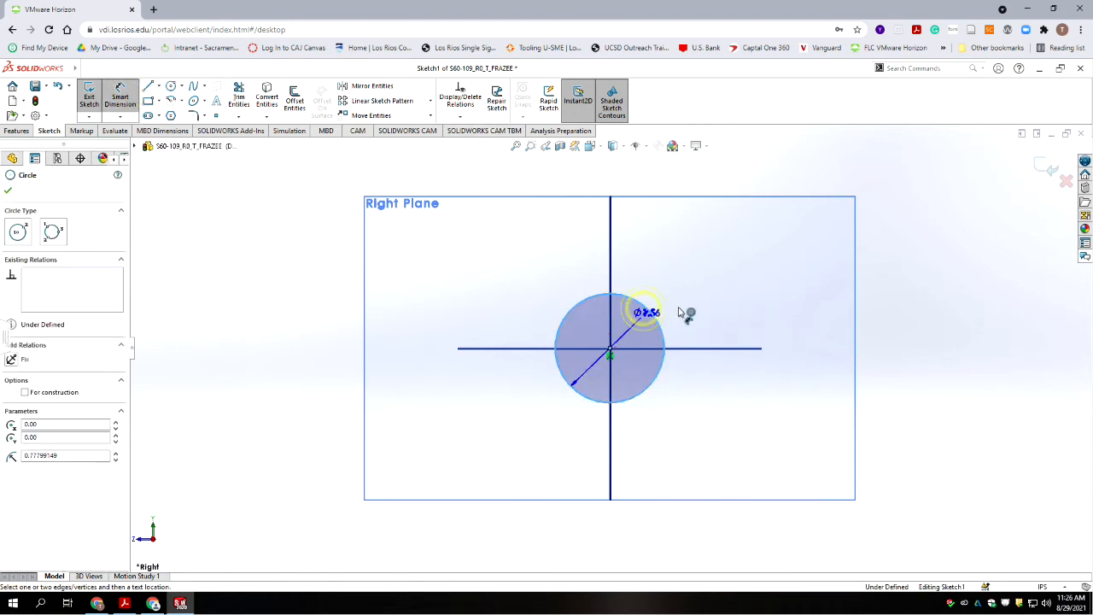
pyautogui.click(679, 246)
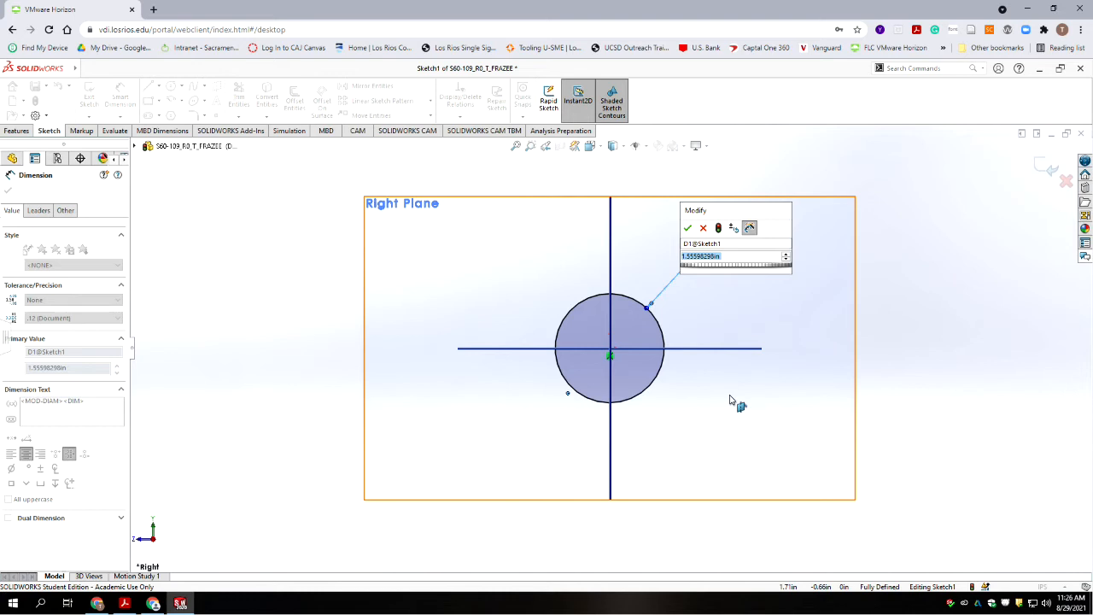
pyautogui.write('3')
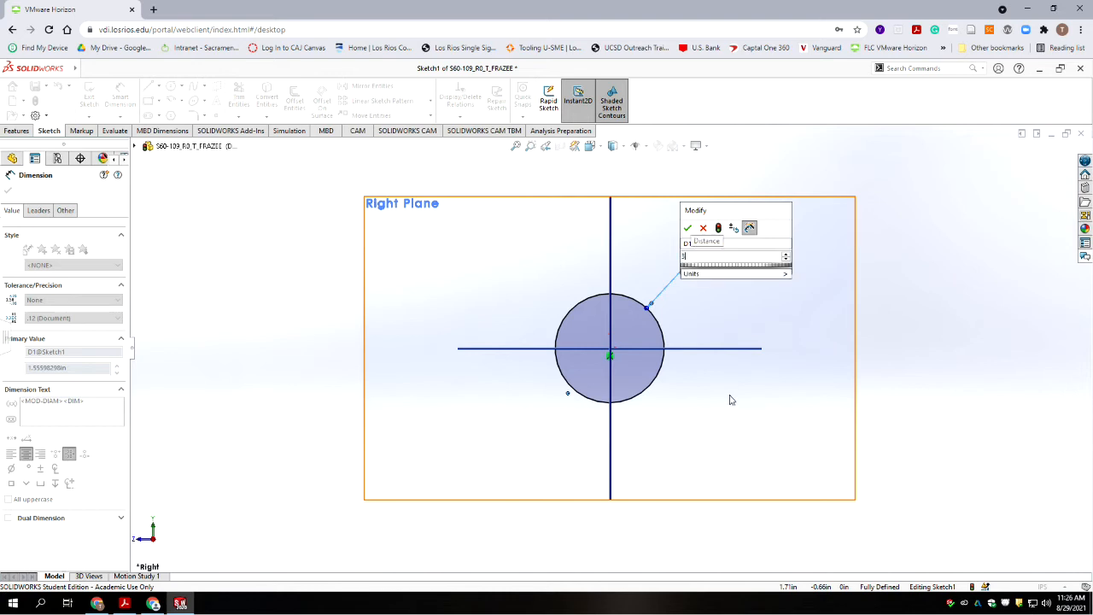
pyautogui.write('/32')
pyautogui.press('Return')
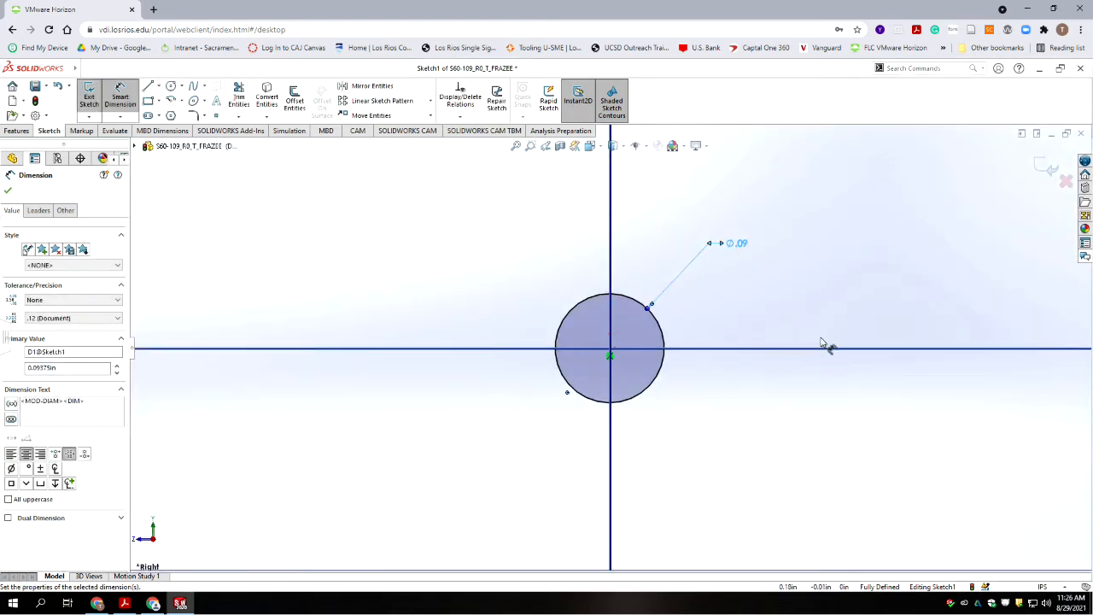
# Check the exact value of the circle's diameter and set the dimension's precision to three decimals (.123)
pyautogui.doubleClick(741, 244)
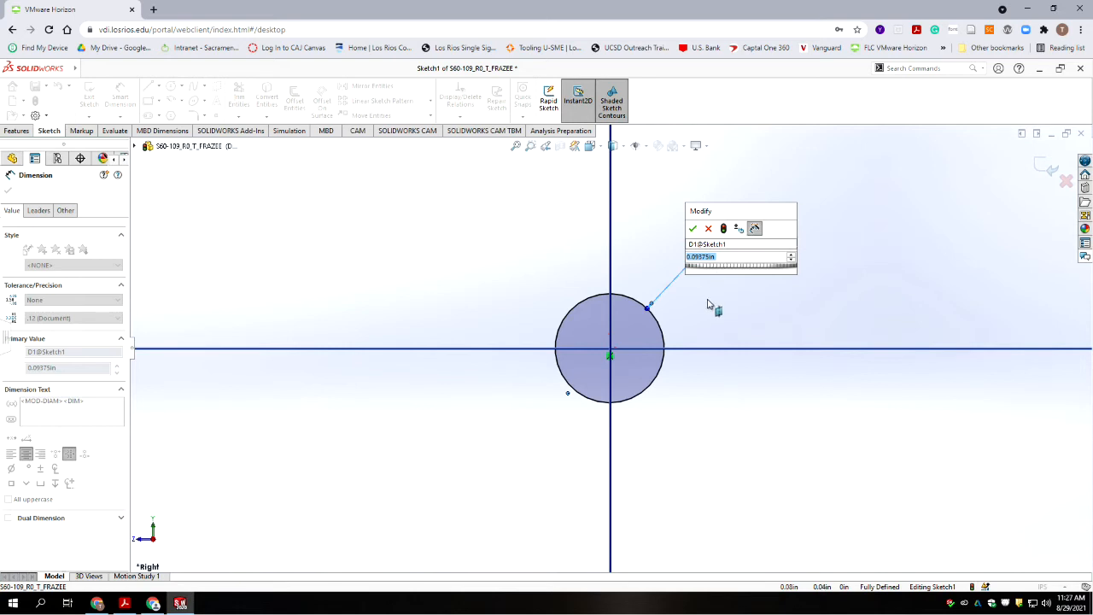
pyautogui.click(694, 229)
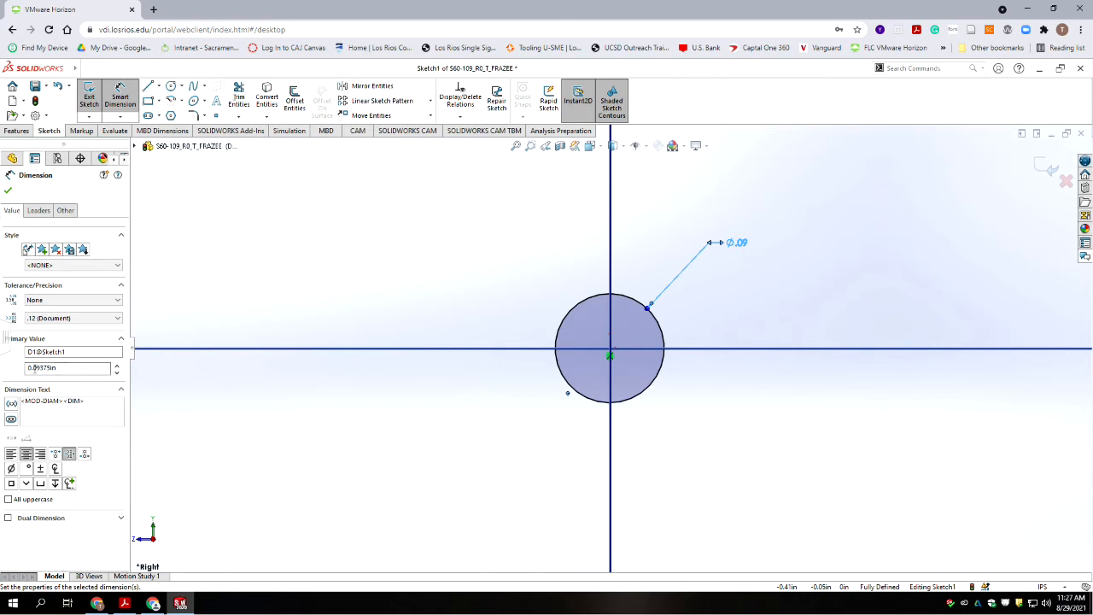
pyautogui.click(54, 370)
pyautogui.doubleClick(44, 368)
pyautogui.click(96, 319)
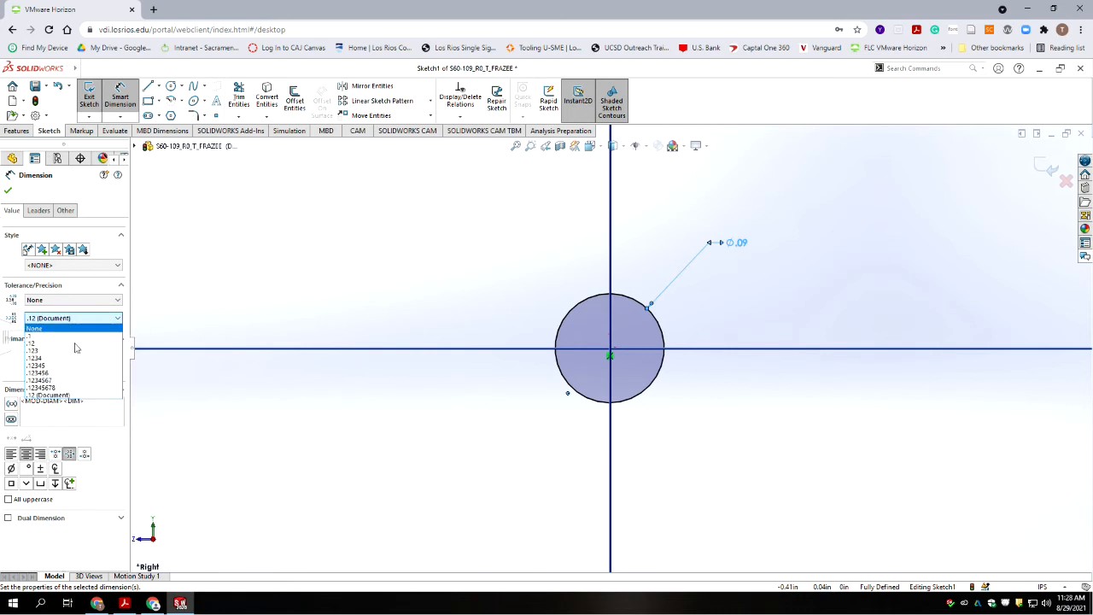
pyautogui.click(68, 351)
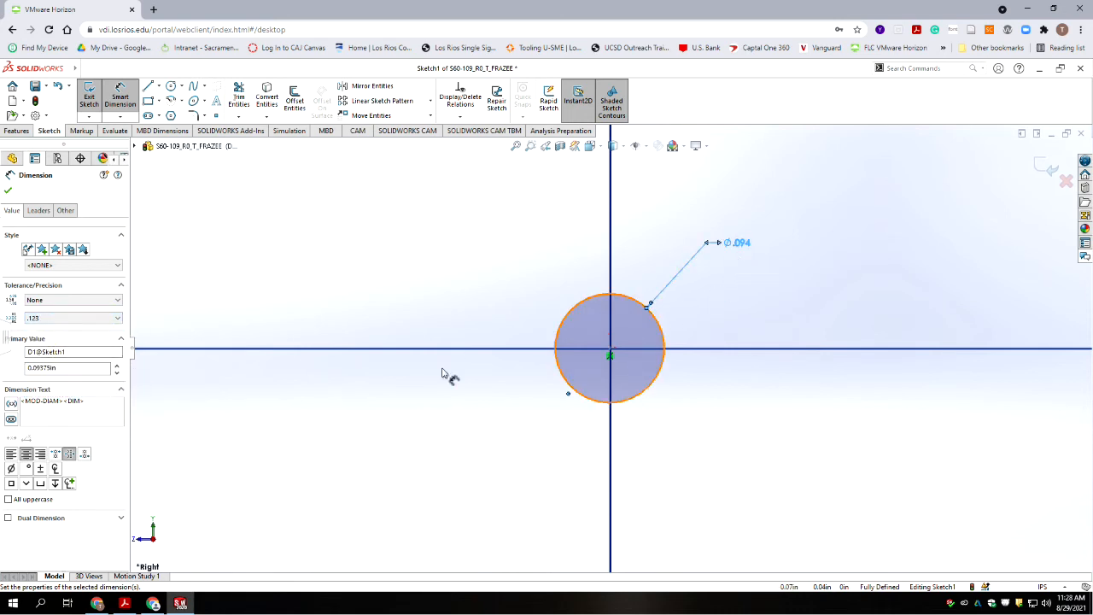
# Preview the diameter dimension with five decimals (.12345) and restore its three-decimal precision (.123)
pyautogui.click(91, 318)
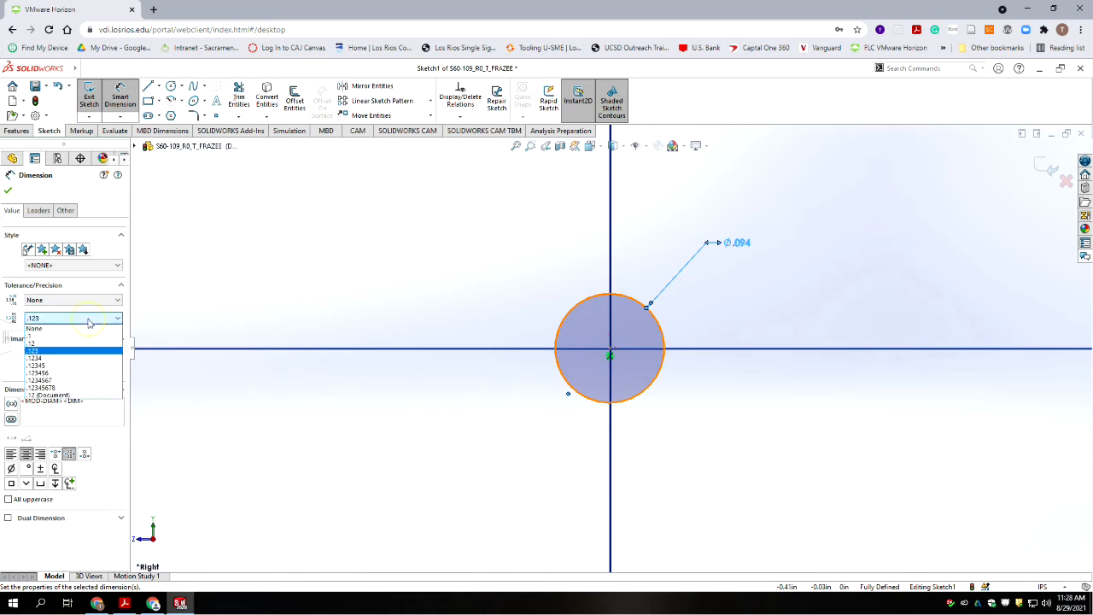
pyautogui.click(59, 365)
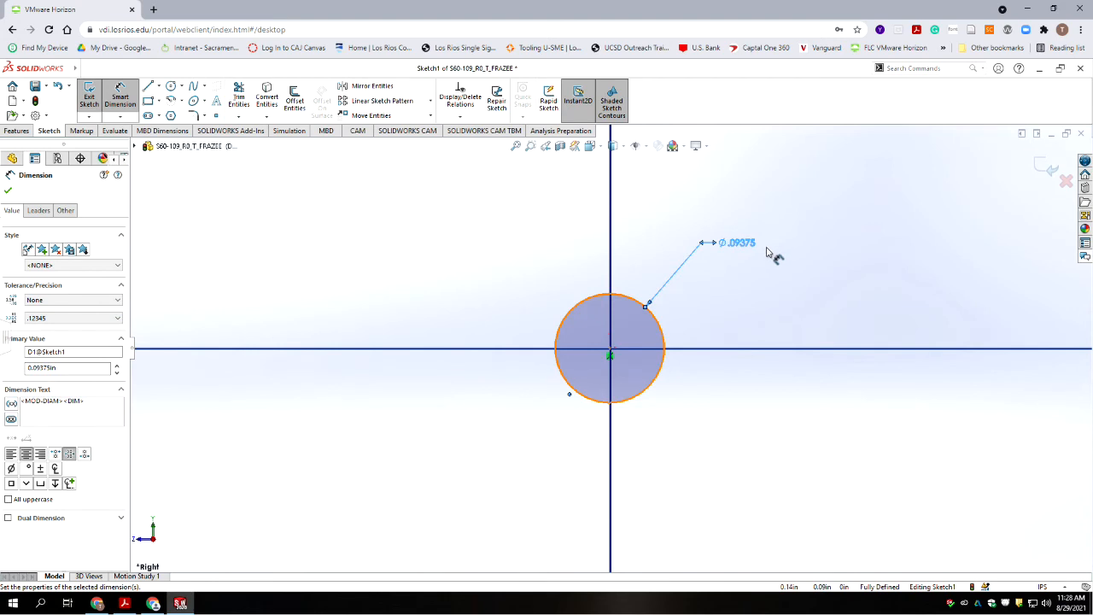
pyautogui.click(75, 319)
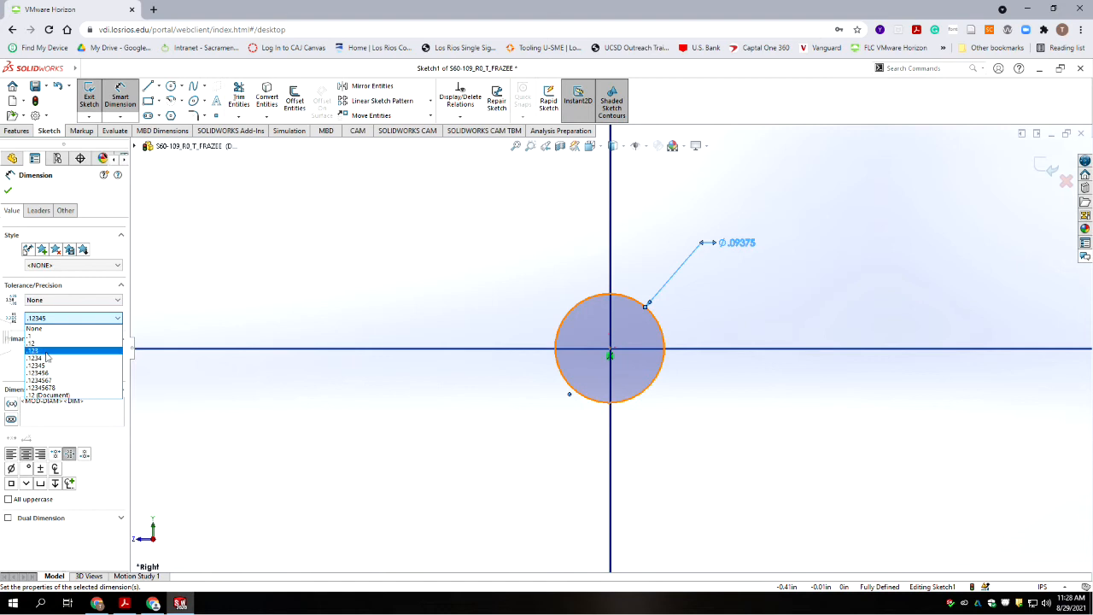
pyautogui.click(43, 350)
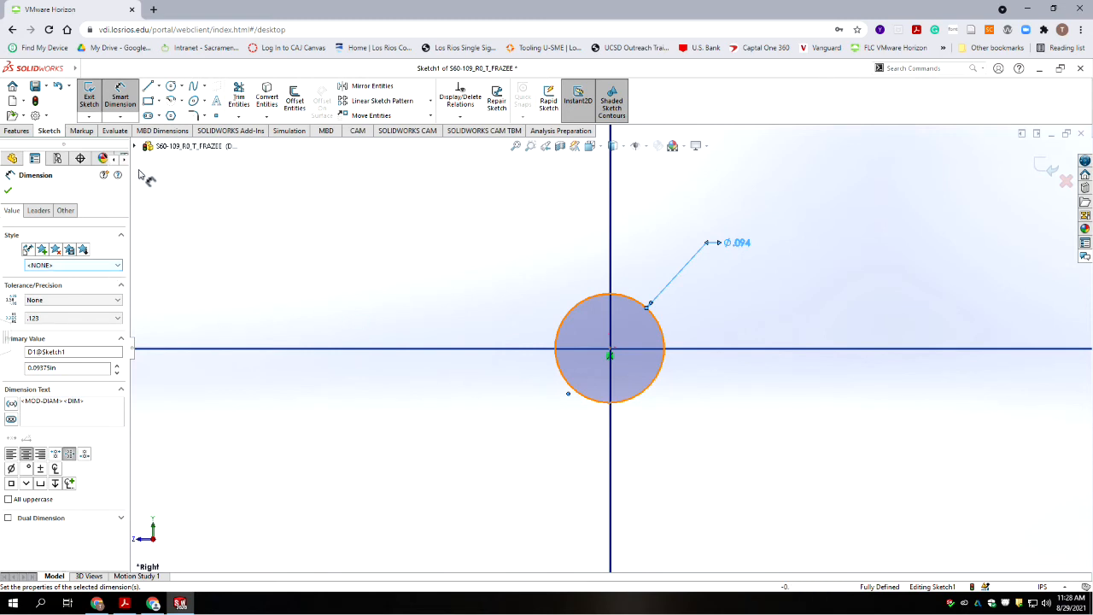
# Expand the part's feature tree to check the circle sketch and exit the sketch
pyautogui.click(139, 146)
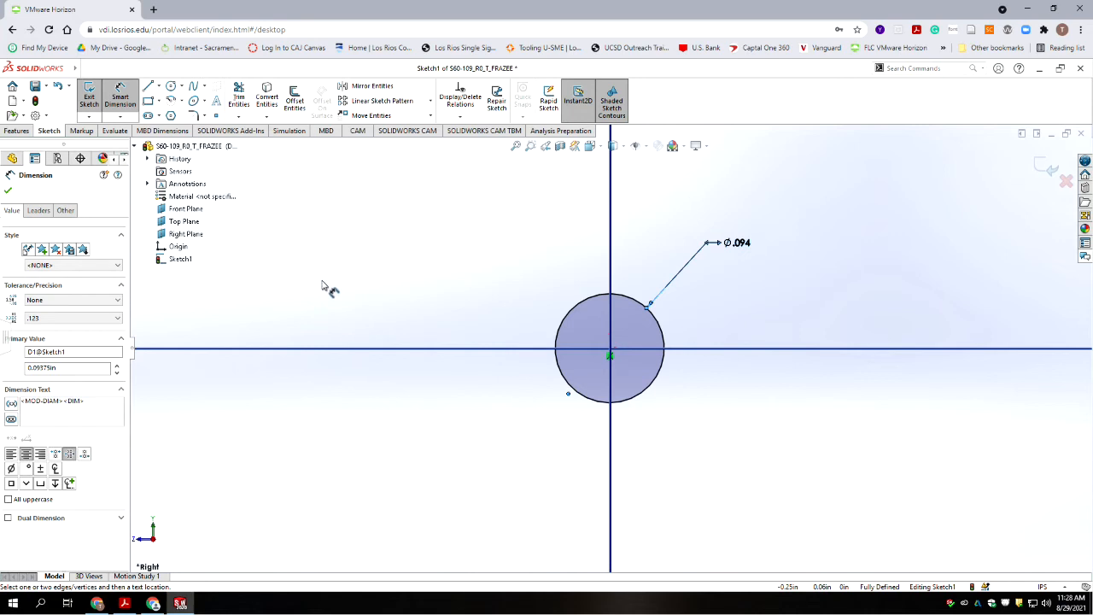
pyautogui.click(623, 322)
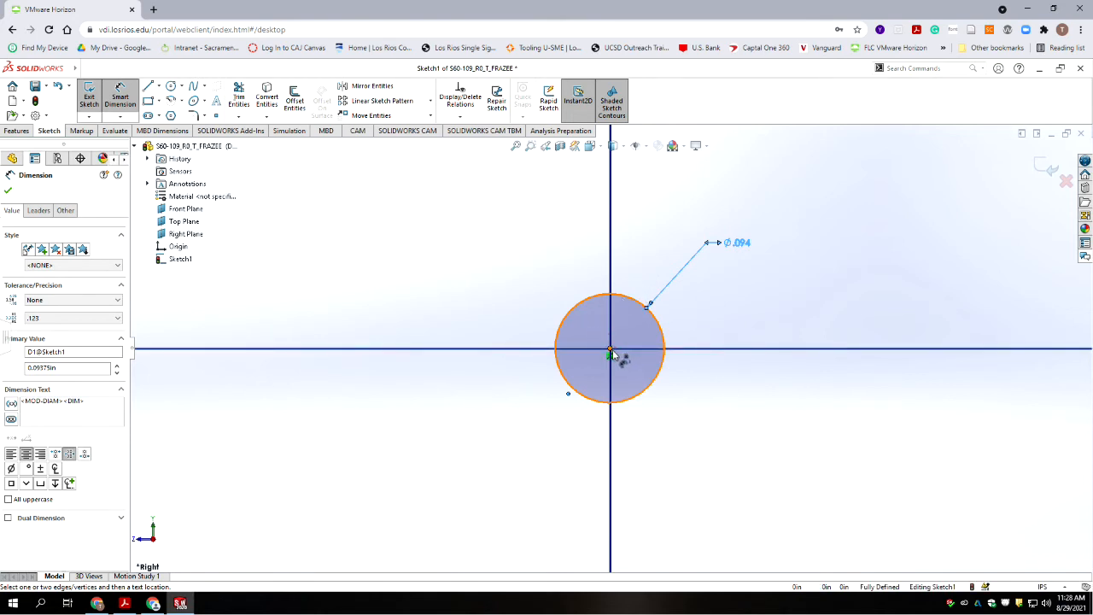
pyautogui.click(1046, 167)
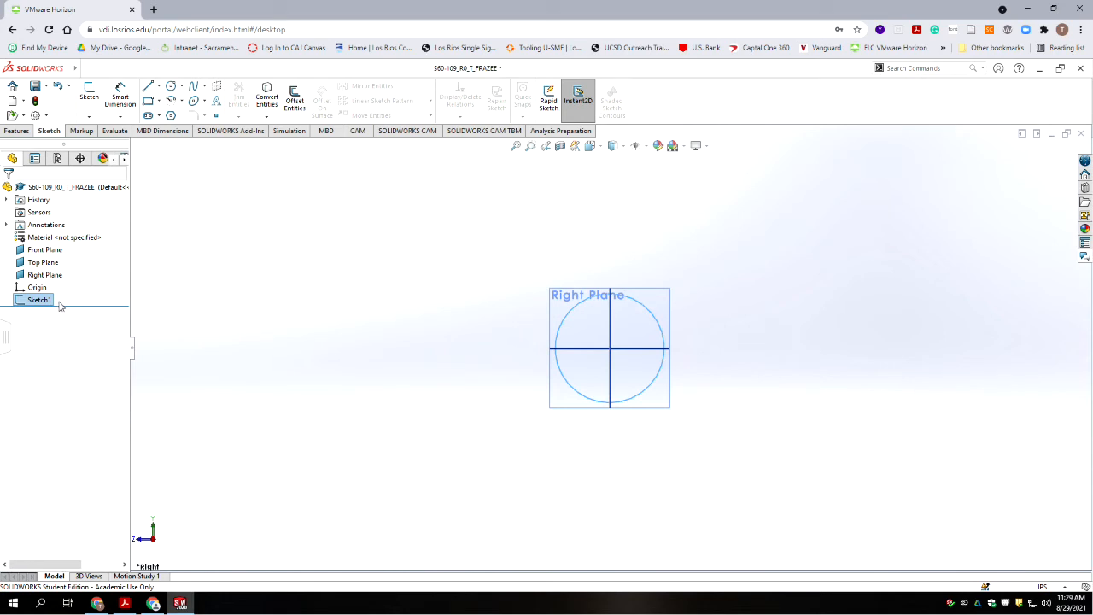
# Clear the sketch selection and start an Extruded Boss/Base from the circle on the Right Plane
pyautogui.moveTo(374, 290); pyautogui.dragTo(706, 400, button='middle')
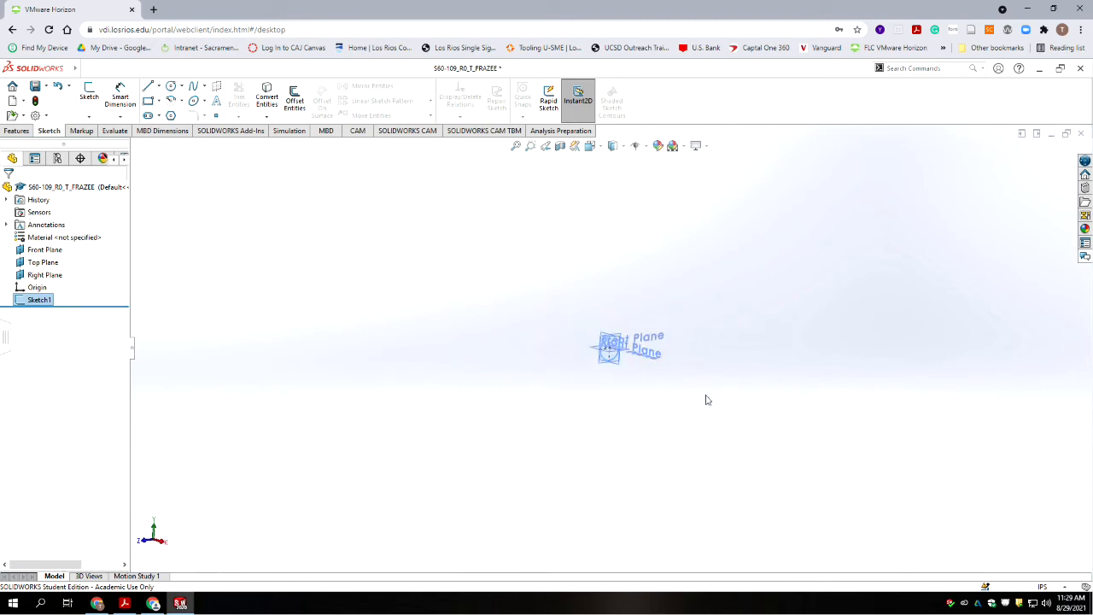
pyautogui.scroll(-10, 634, 366)
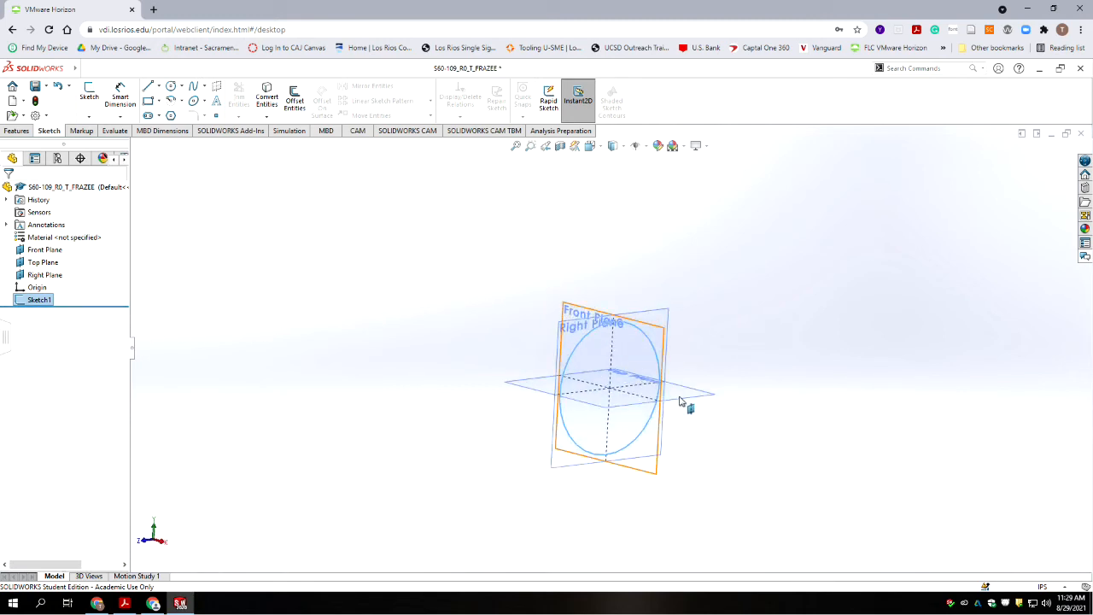
pyautogui.scroll(10, 412, 419)
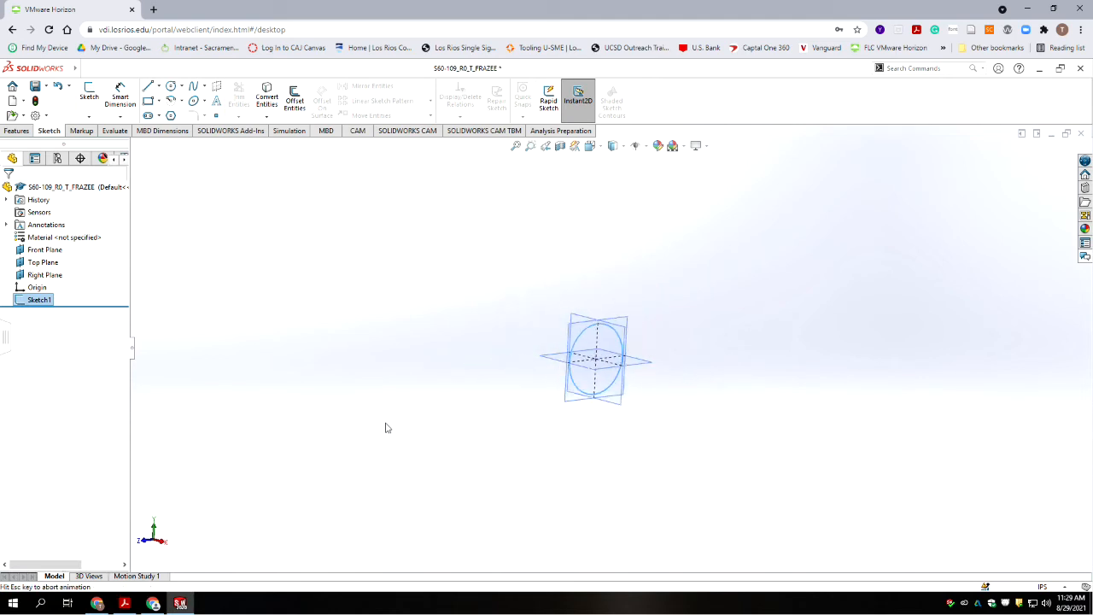
pyautogui.scroll(-6, 584, 366)
pyautogui.scroll(-1, 647, 237)
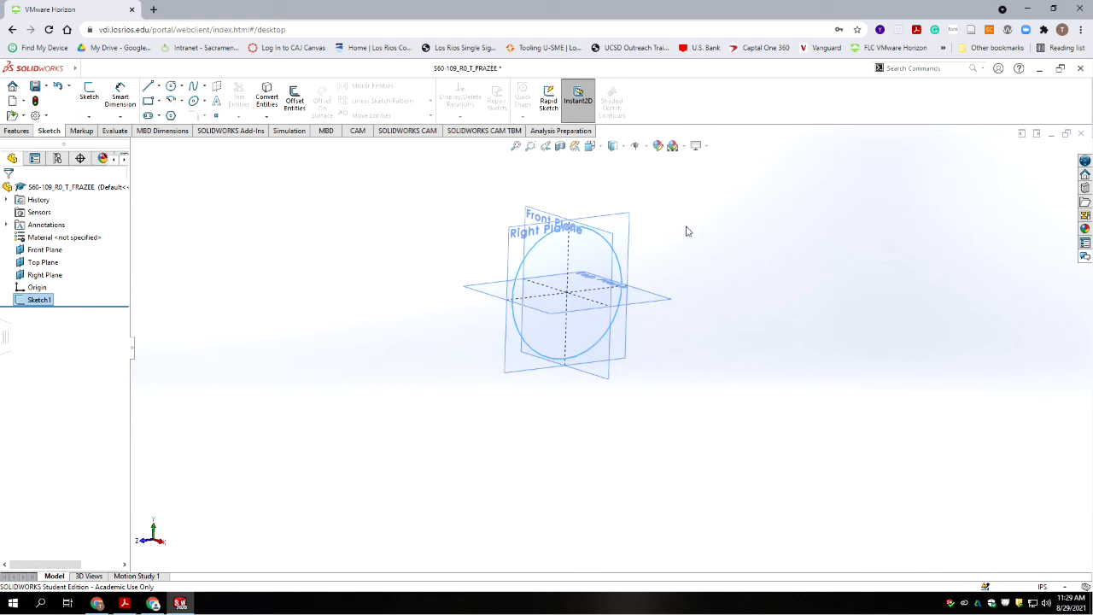
pyautogui.click(688, 227)
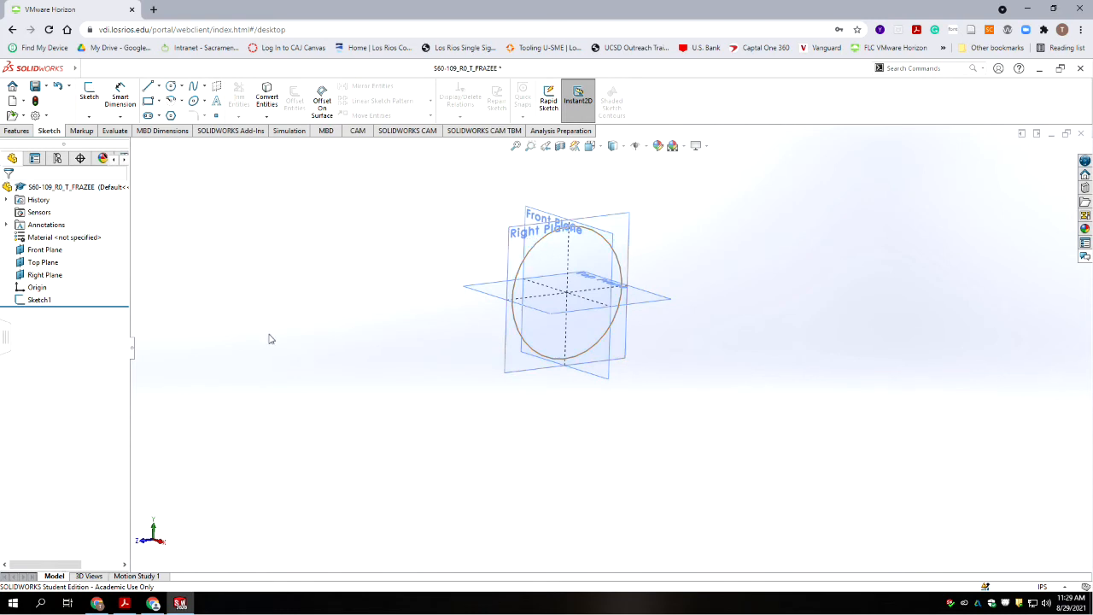
pyautogui.click(17, 131)
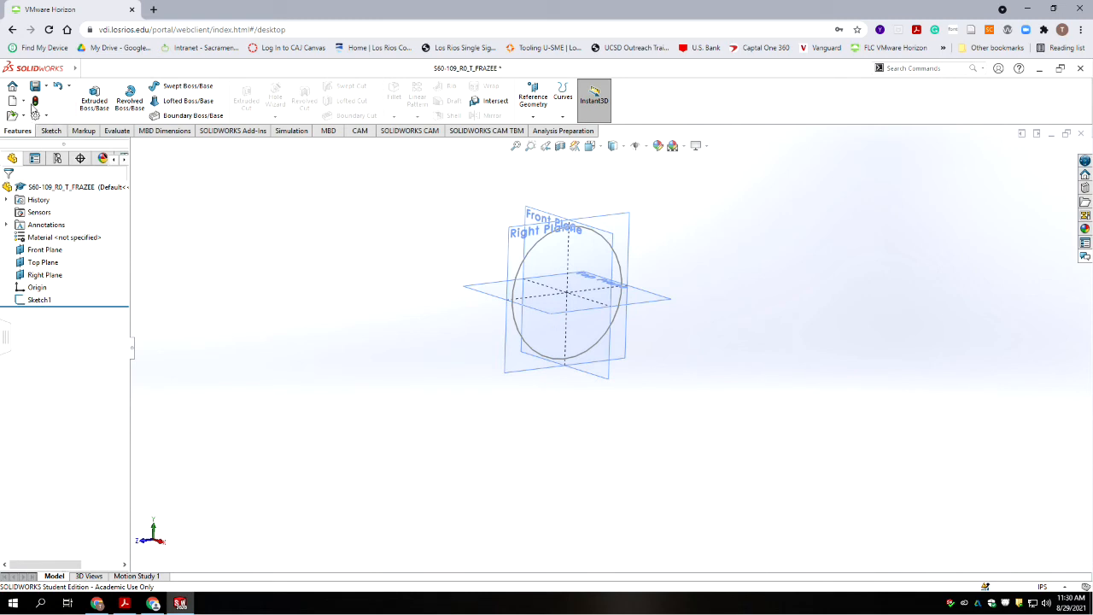
pyautogui.click(94, 98)
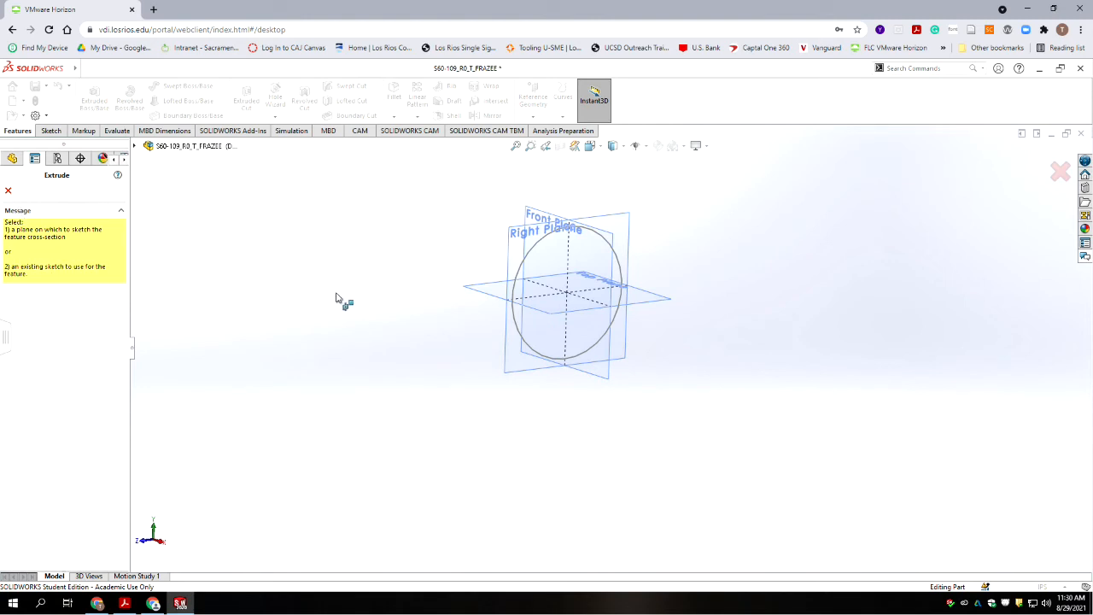
pyautogui.click(551, 239)
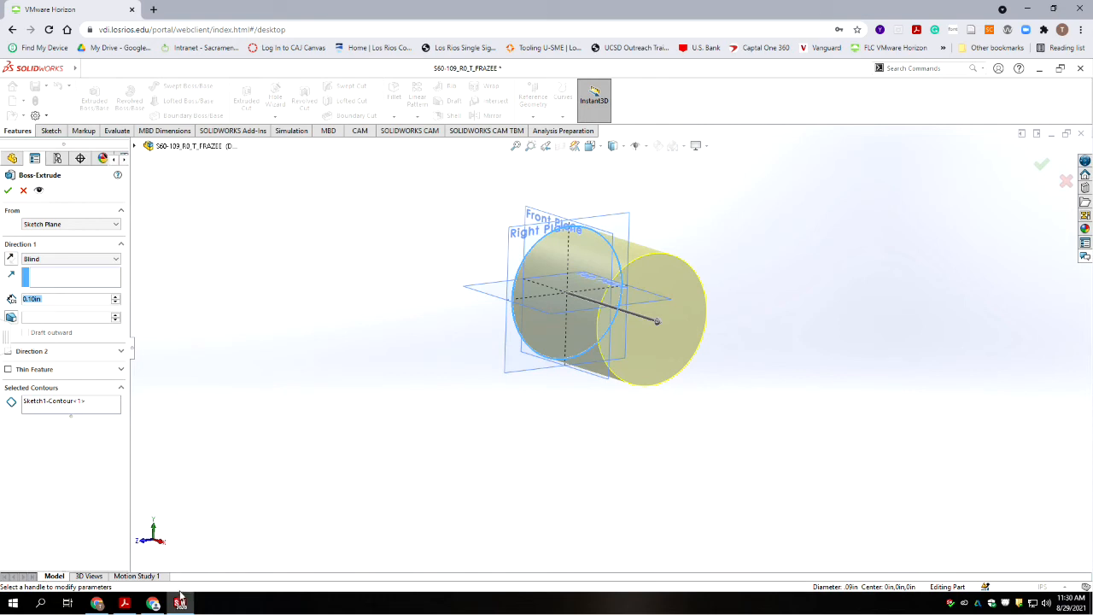
# Check the rod's length dimension on the Acrobat drawing and return to the extrusion in SOLIDWORKS
pyautogui.click(127, 607)
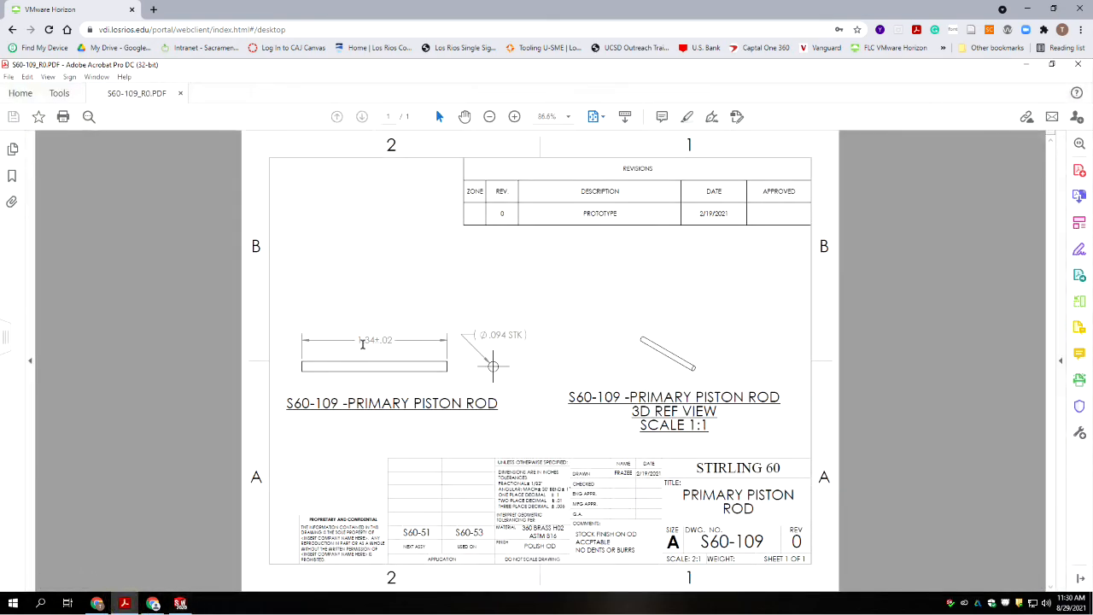
pyautogui.moveTo(358, 341); pyautogui.dragTo(377, 340)
pyautogui.click(373, 359)
pyautogui.doubleClick(359, 340)
pyautogui.click(360, 340)
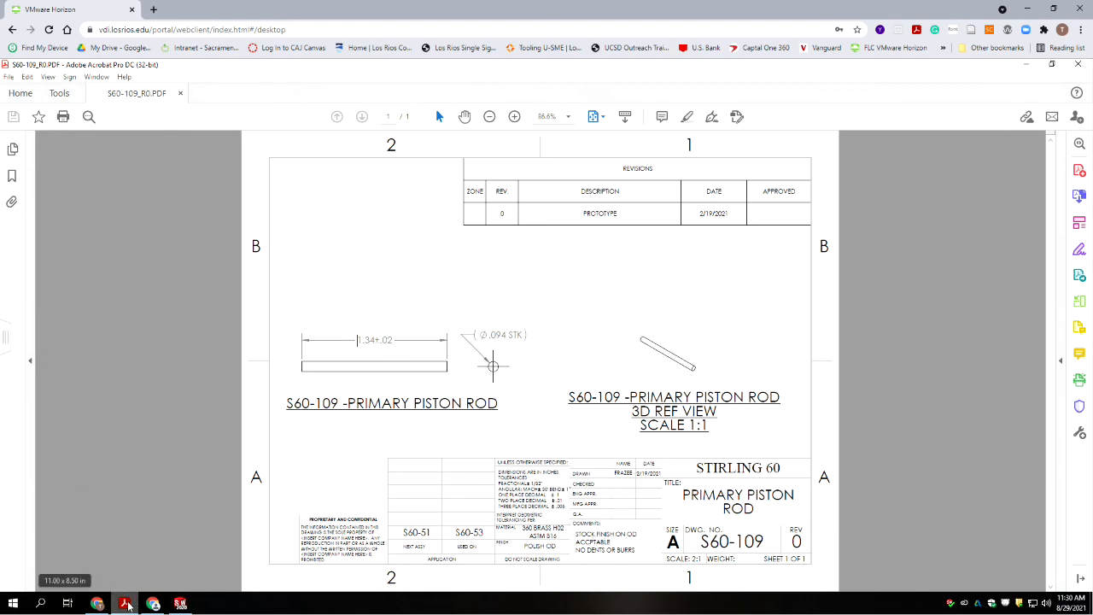
pyautogui.click(180, 603)
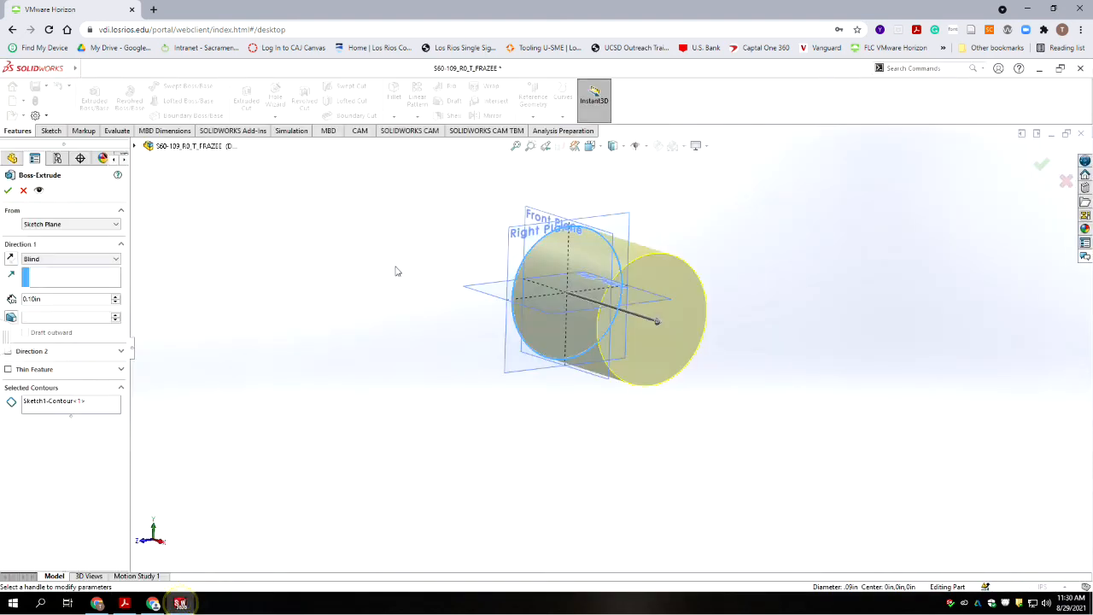
# Set the blind extrusion depth of the rod to 1.34 in and finish the boss extrusion
pyautogui.doubleClick(62, 299)
pyautogui.write('.34')
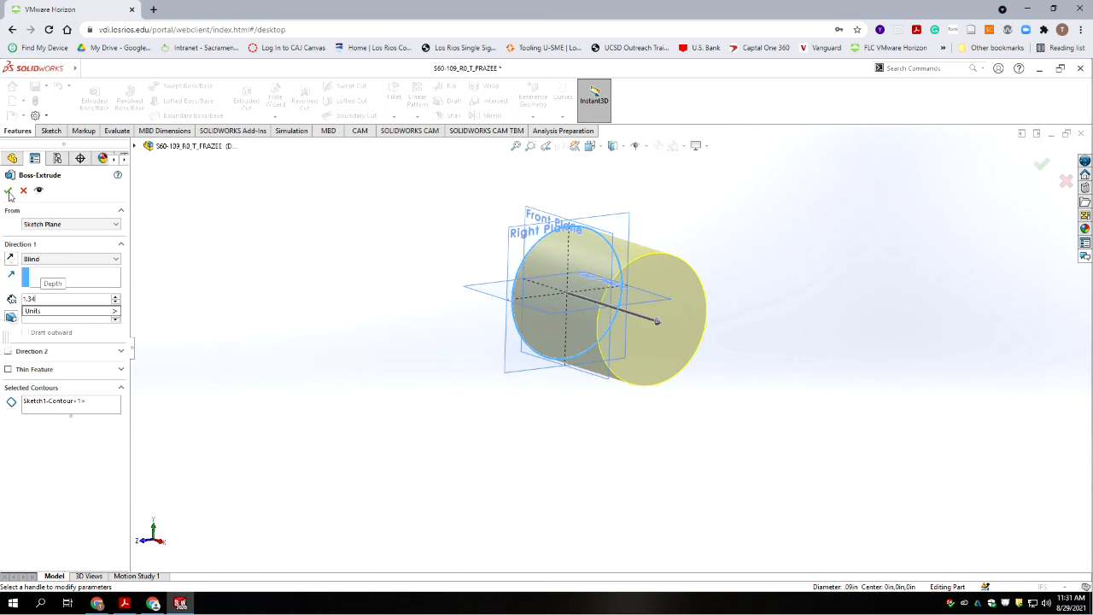
pyautogui.press('Return')
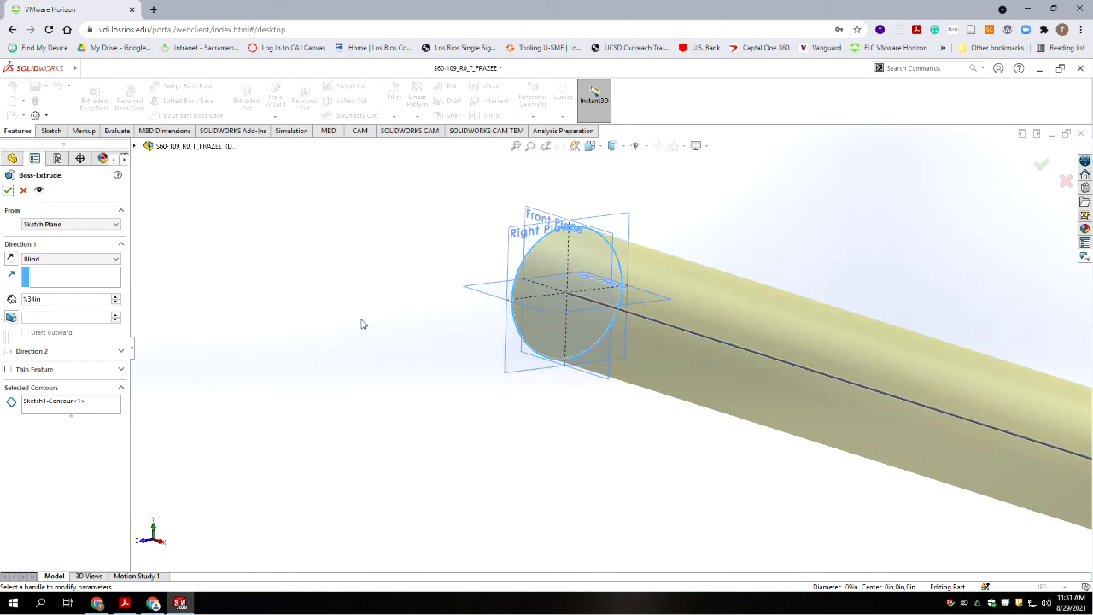
pyautogui.scroll(4, 601, 346)
pyautogui.scroll(4, 612, 350)
pyautogui.scroll(-3, 971, 349)
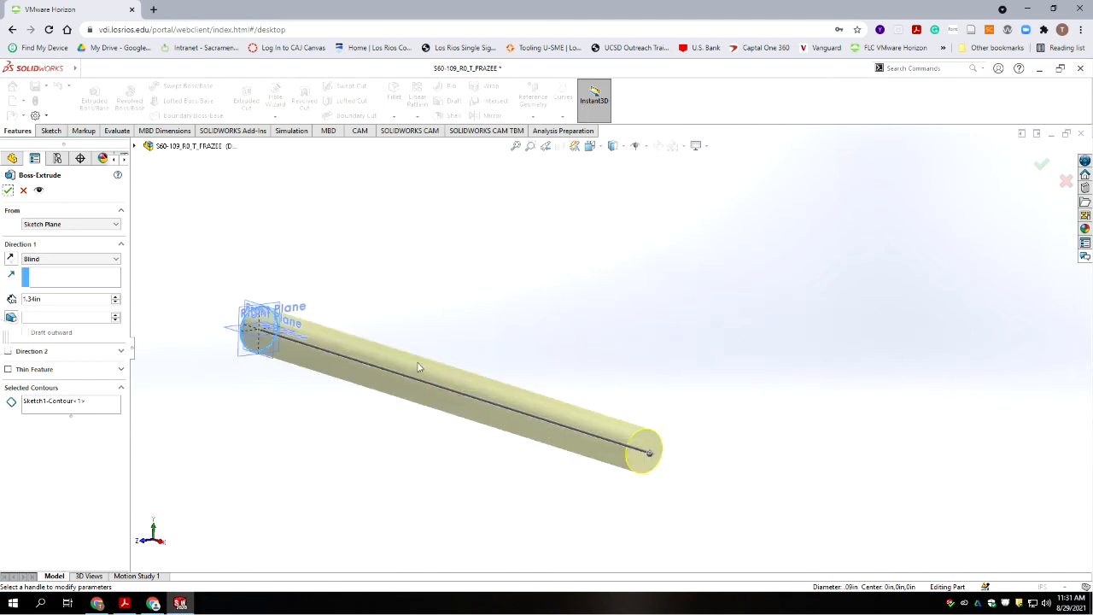
pyautogui.scroll(4, 394, 370)
pyautogui.scroll(-5, 394, 370)
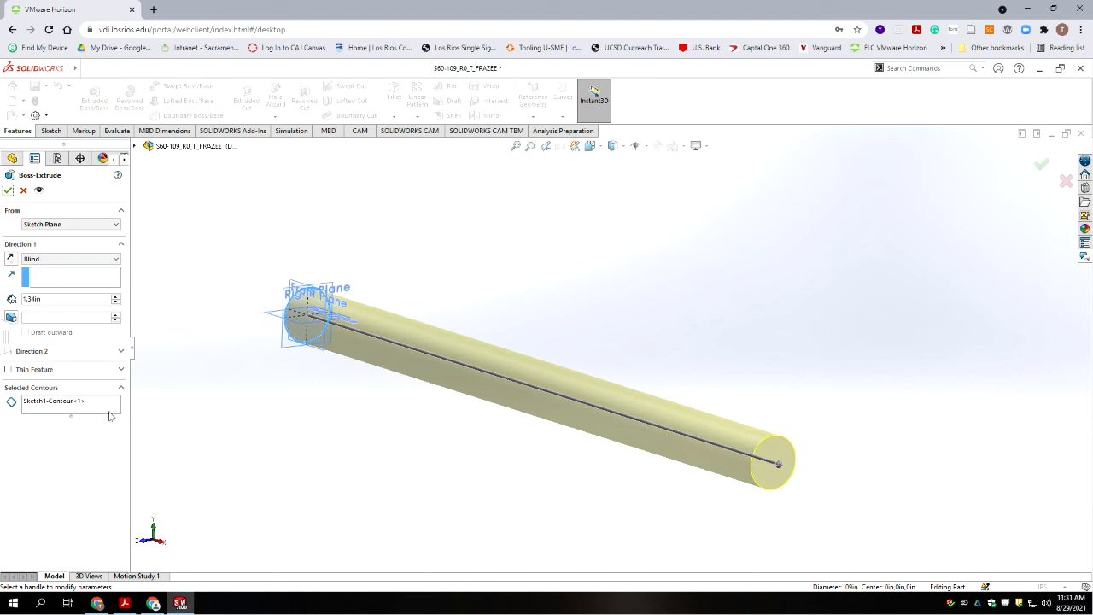
pyautogui.click(8, 192)
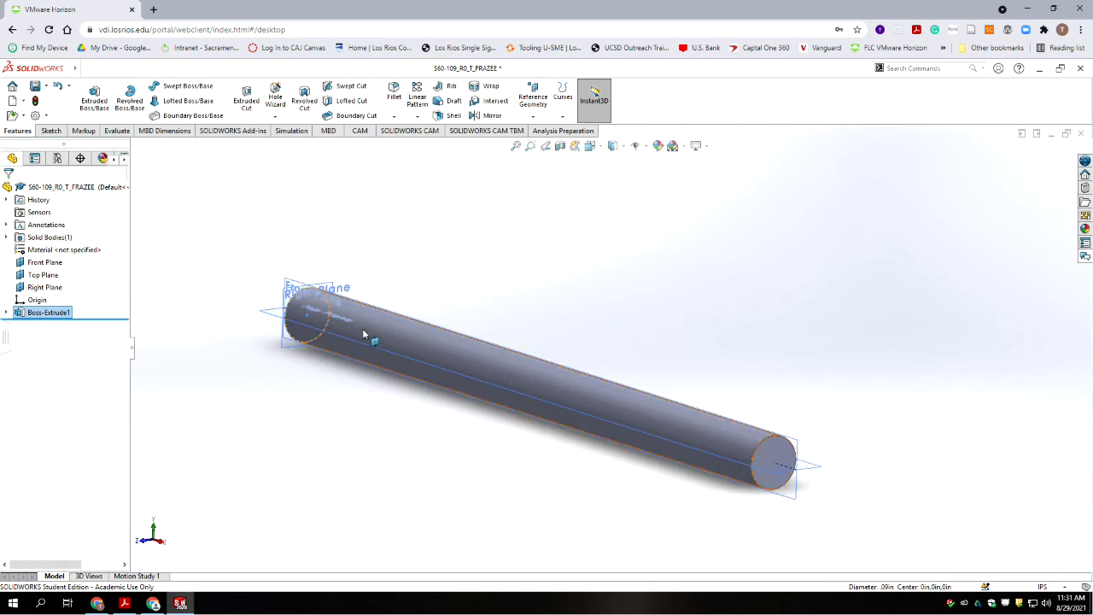
# Hide the Front, Top and Right planes so only the rod is shown
pyautogui.moveTo(415, 346); pyautogui.dragTo(662, 362, button='middle')
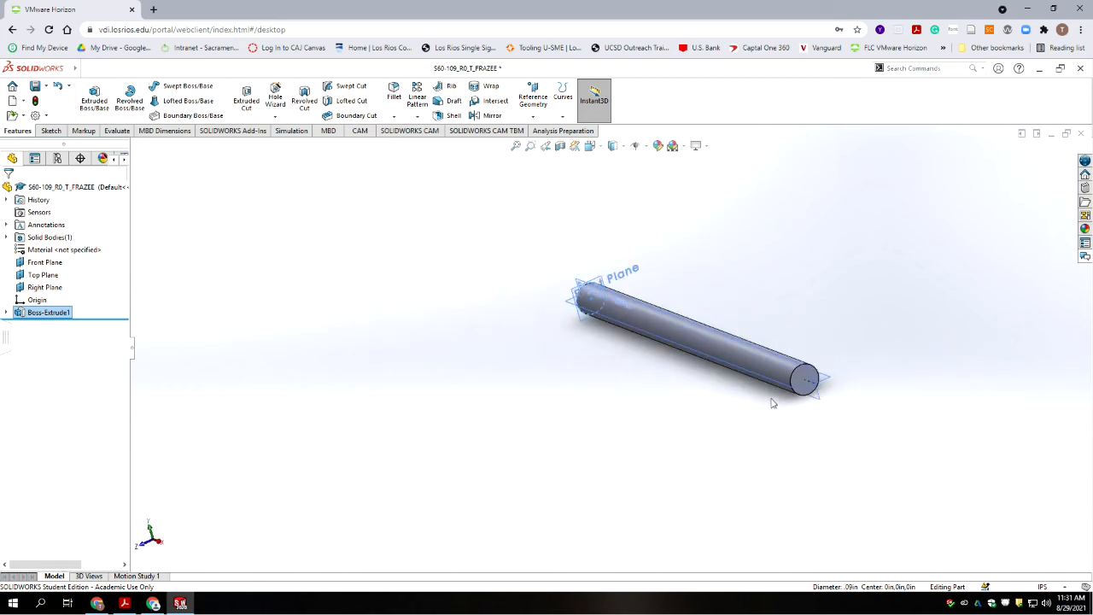
pyautogui.scroll(2, 776, 387)
pyautogui.scroll(-3, 764, 373)
pyautogui.scroll(-2, 547, 252)
pyautogui.scroll(-2, 537, 241)
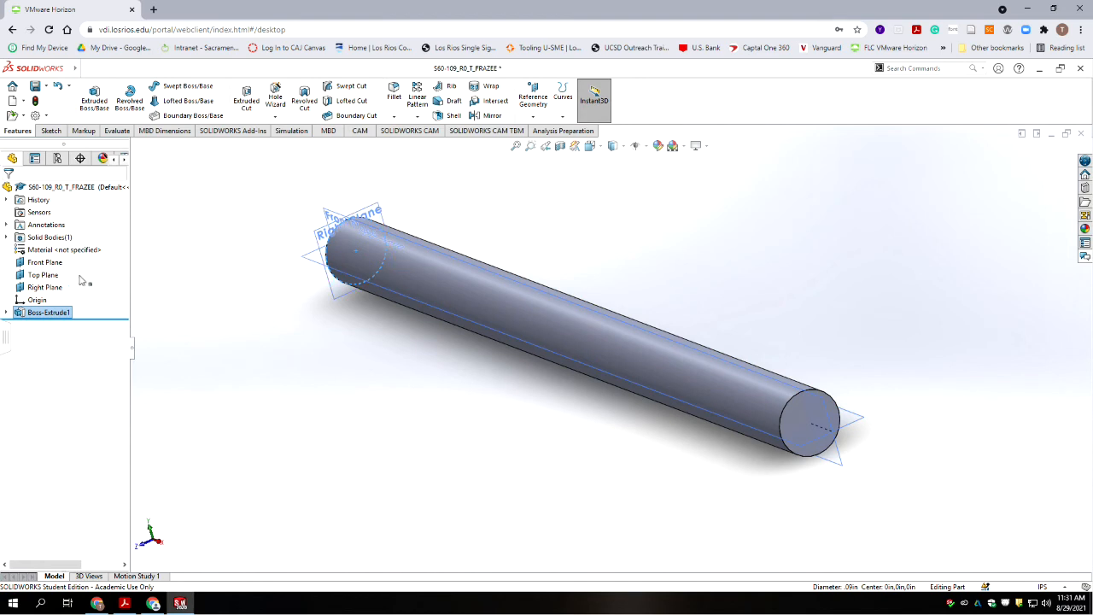
pyautogui.click(44, 262)
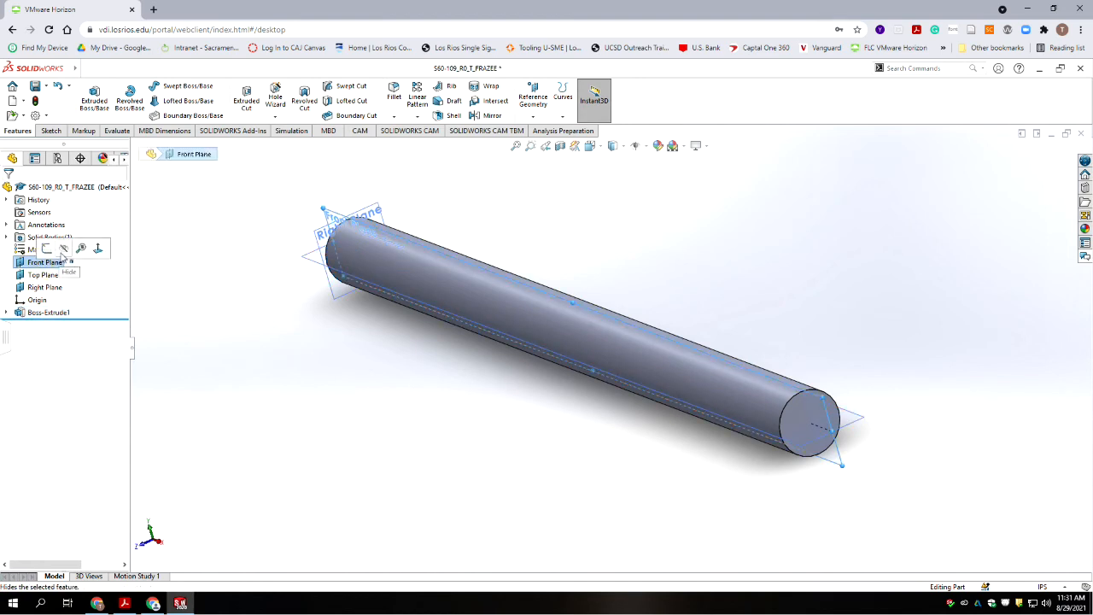
pyautogui.click(42, 275)
pyautogui.click(68, 256)
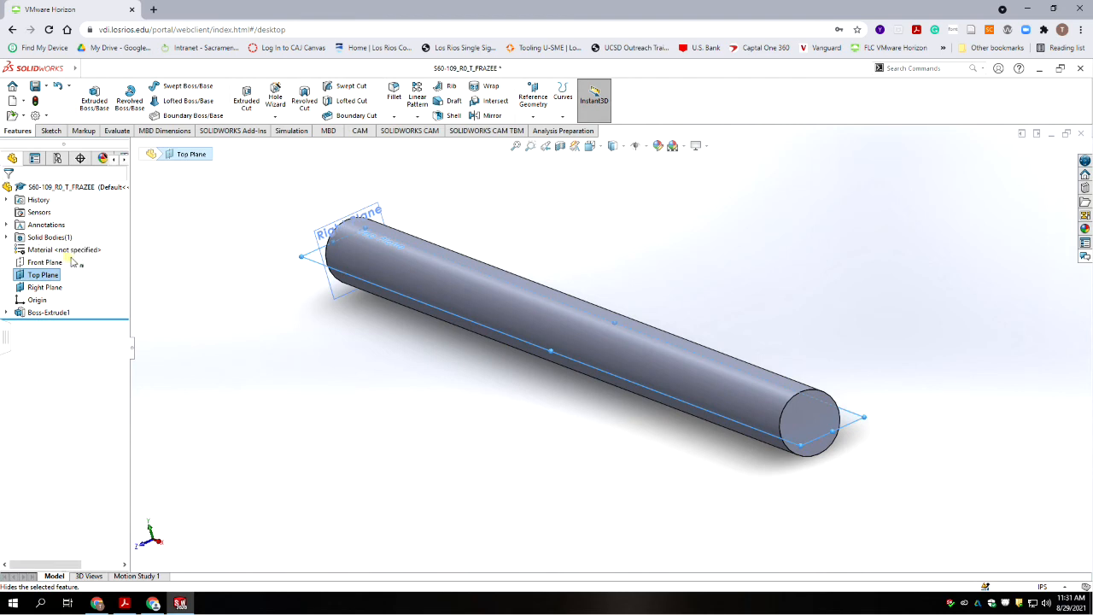
pyautogui.click(47, 289)
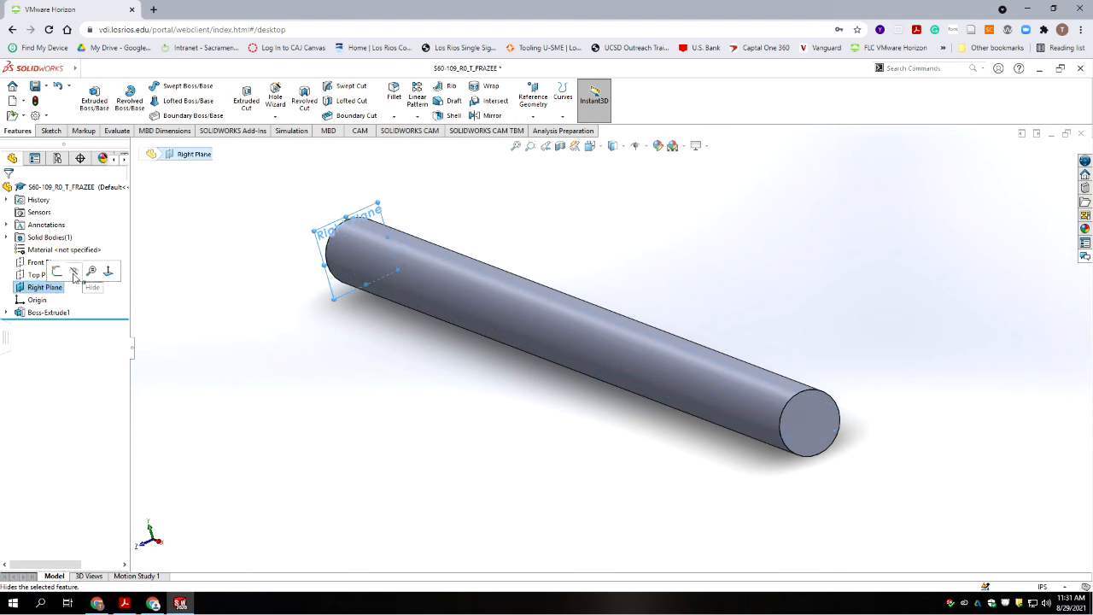
pyautogui.click(74, 271)
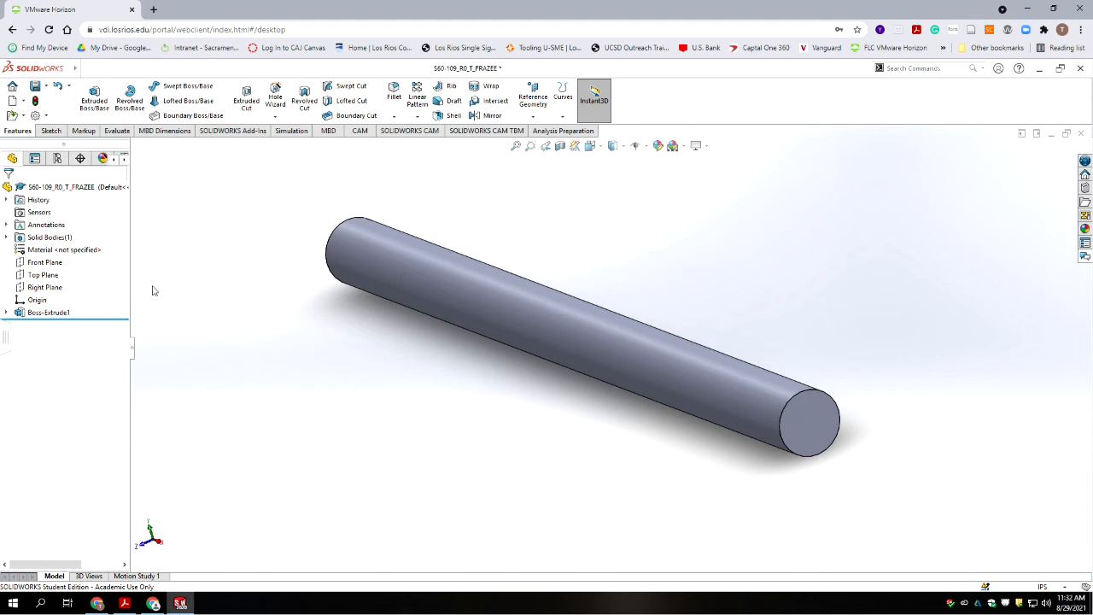
# Open the material library for the part and collapse the Steel category to list the material categories
pyautogui.click(60, 251)
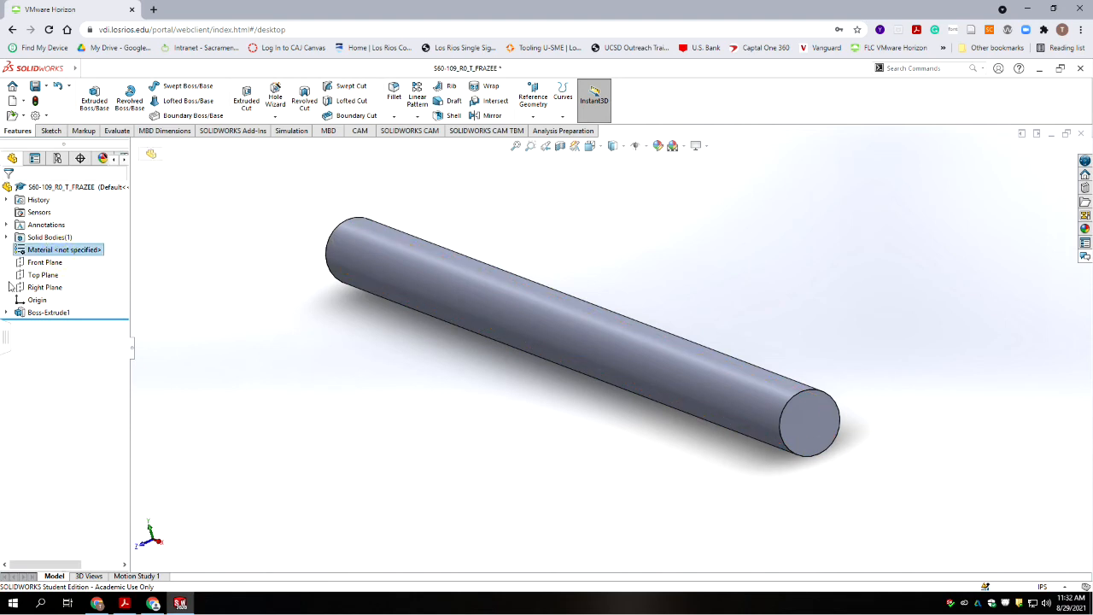
pyautogui.rightClick(37, 253)
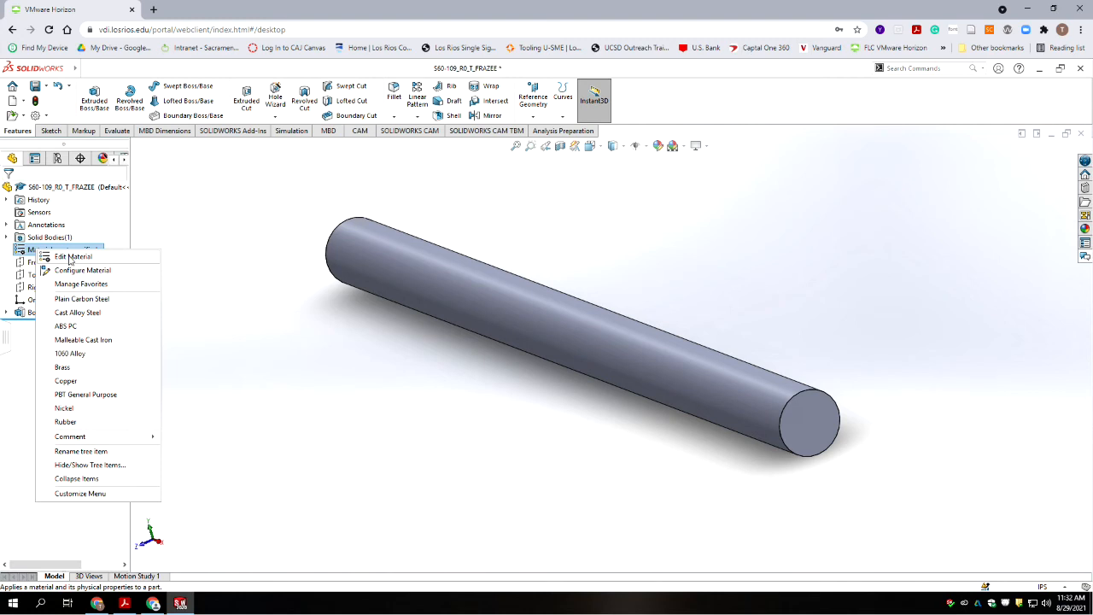
pyautogui.click(73, 257)
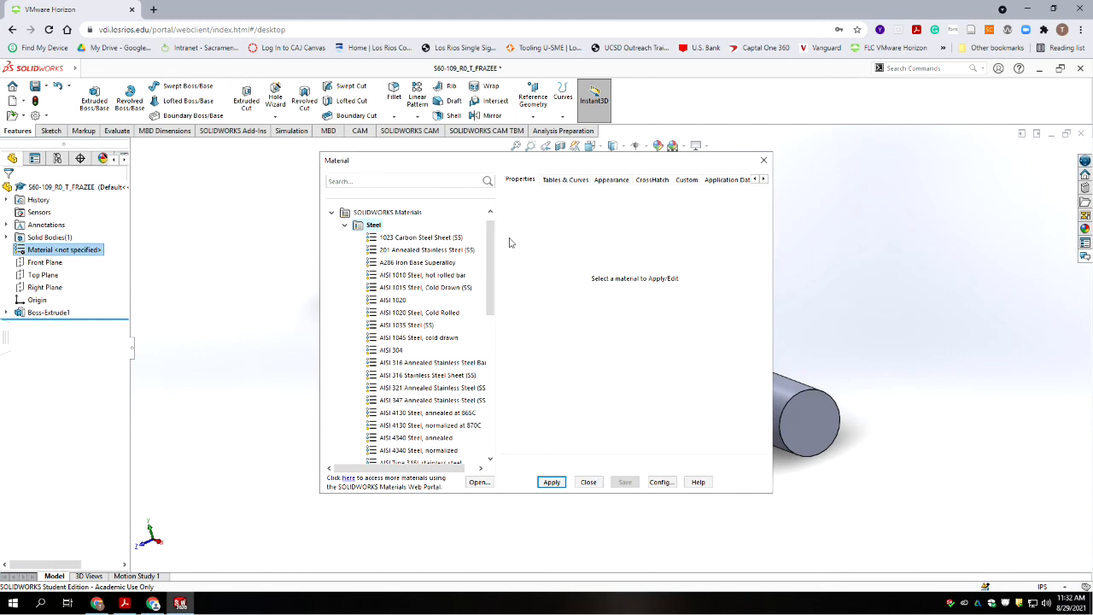
pyautogui.moveTo(491, 236); pyautogui.dragTo(473, 222)
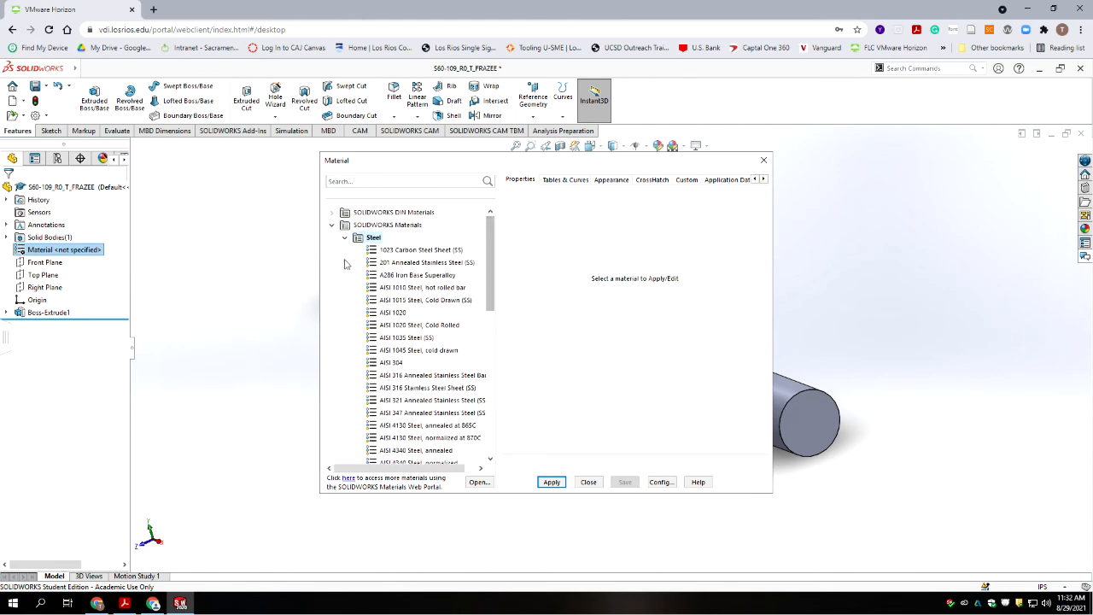
pyautogui.click(345, 237)
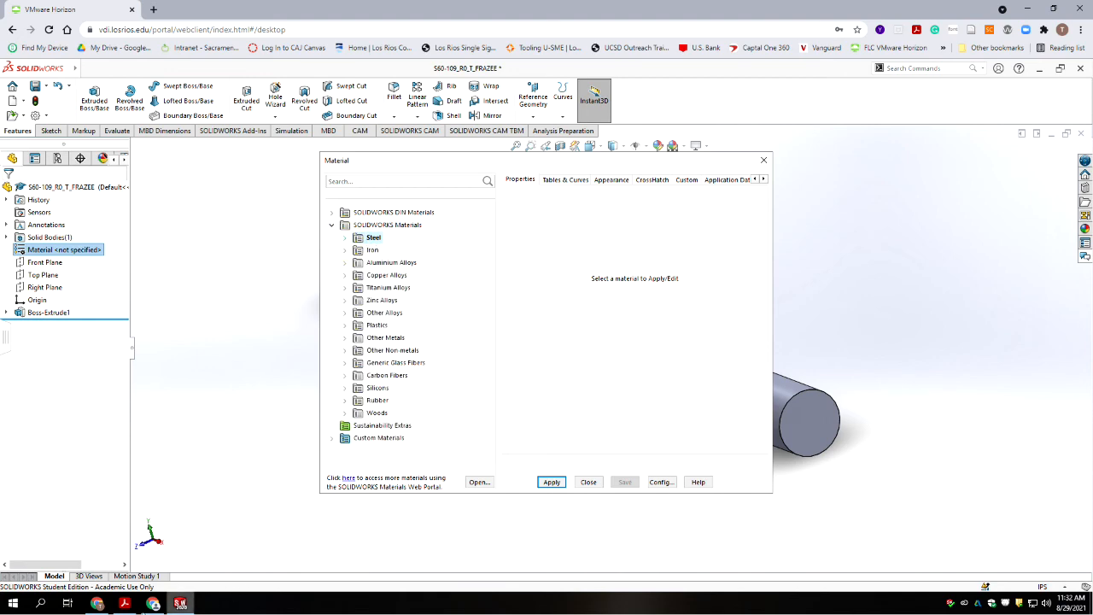
# Check the material callout on the Acrobat drawing and the rod image on the assignment page in Chrome, and return to SOLIDWORKS
pyautogui.click(125, 604)
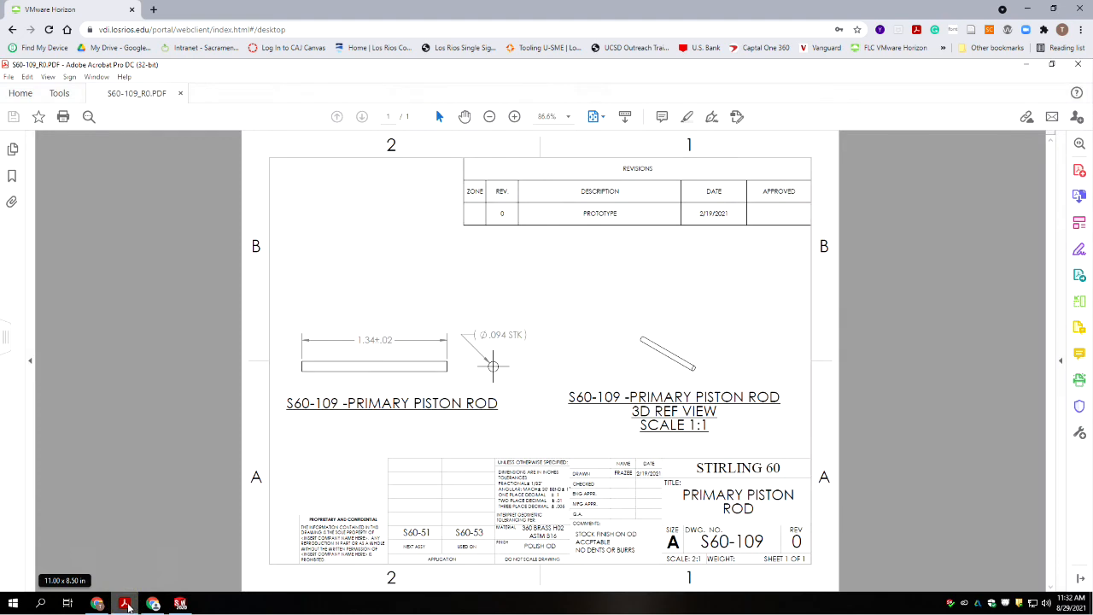
pyautogui.moveTo(523, 531); pyautogui.dragTo(559, 541)
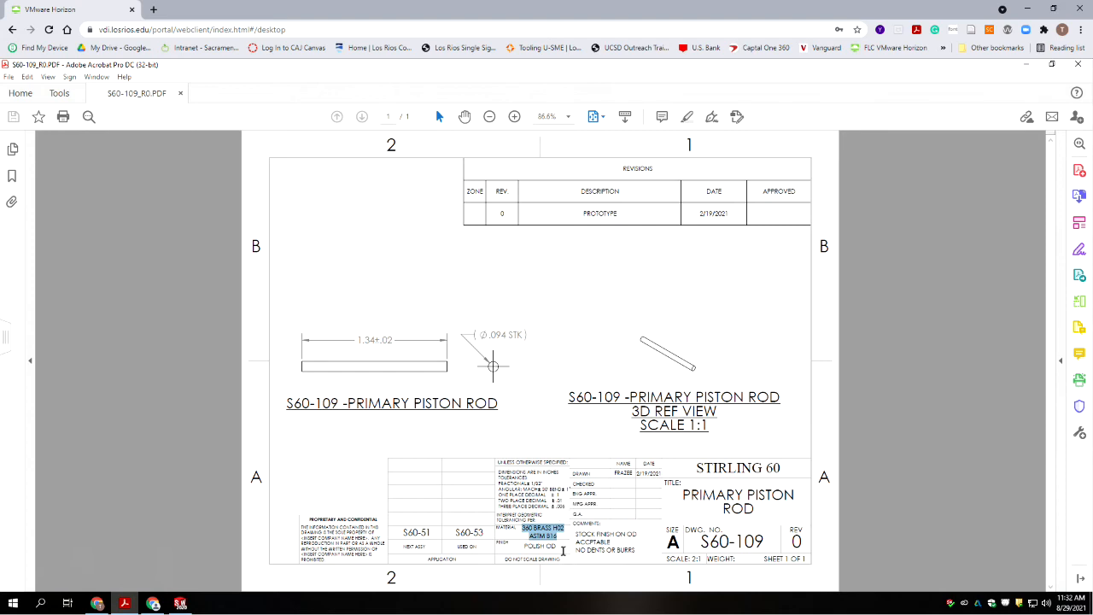
pyautogui.click(563, 539)
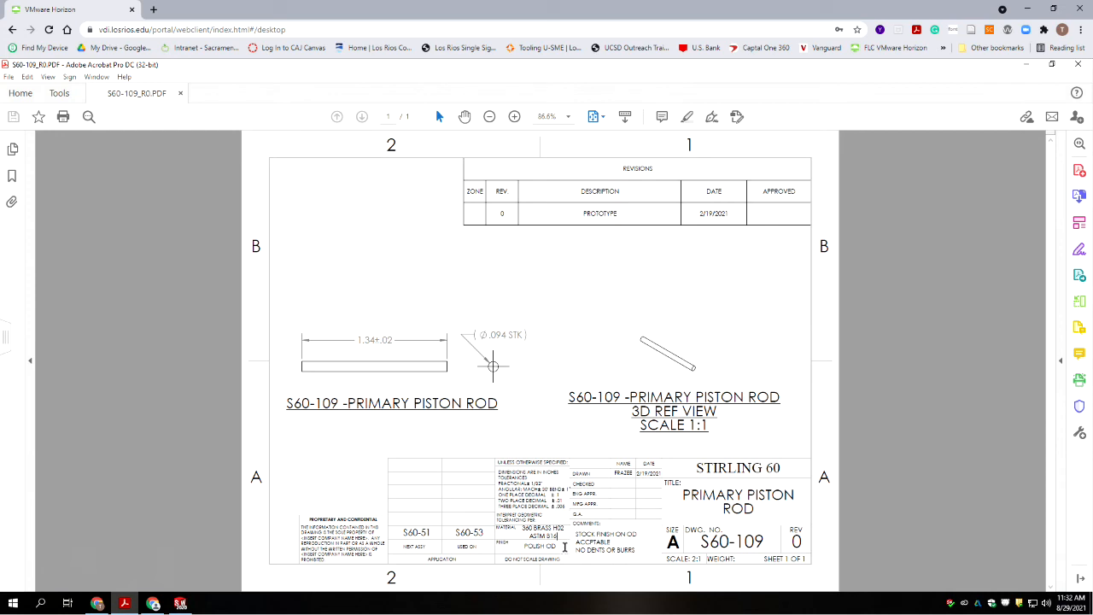
pyautogui.moveTo(539, 536); pyautogui.dragTo(523, 531)
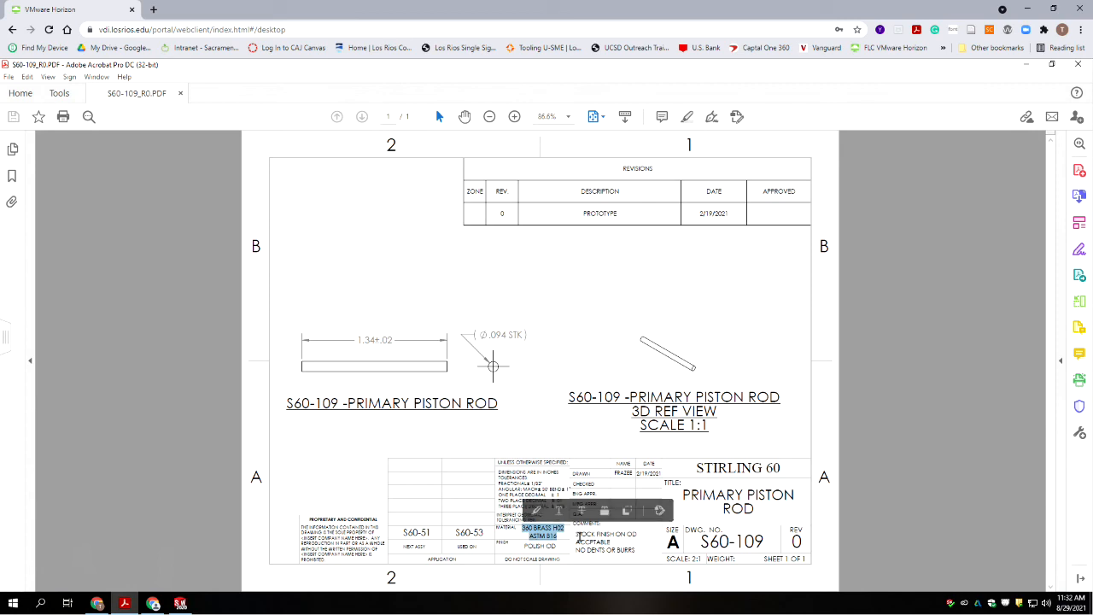
pyautogui.click(577, 542)
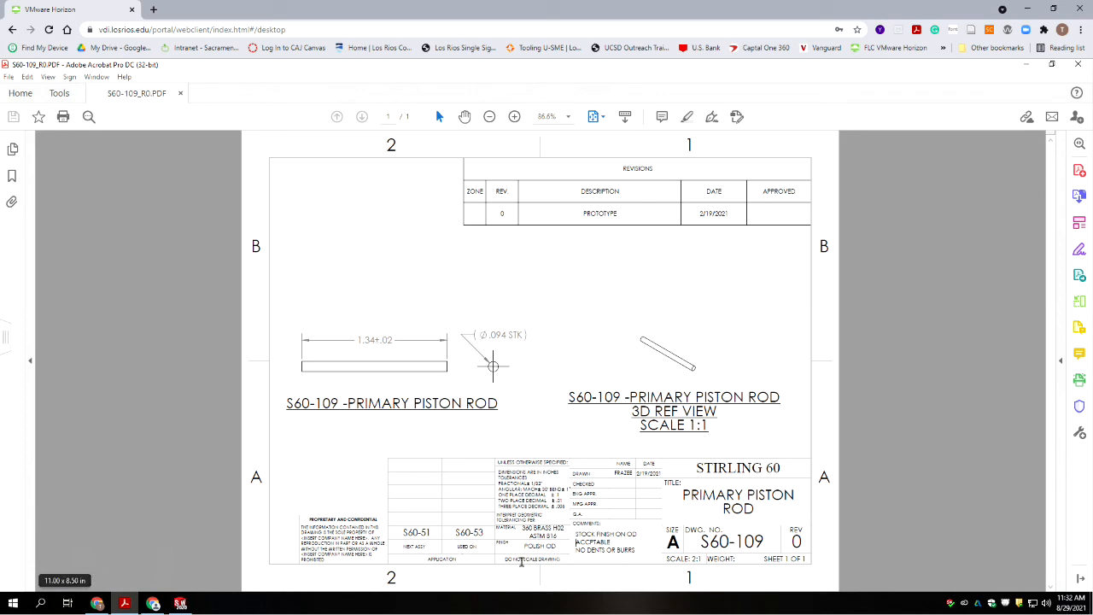
pyautogui.click(98, 604)
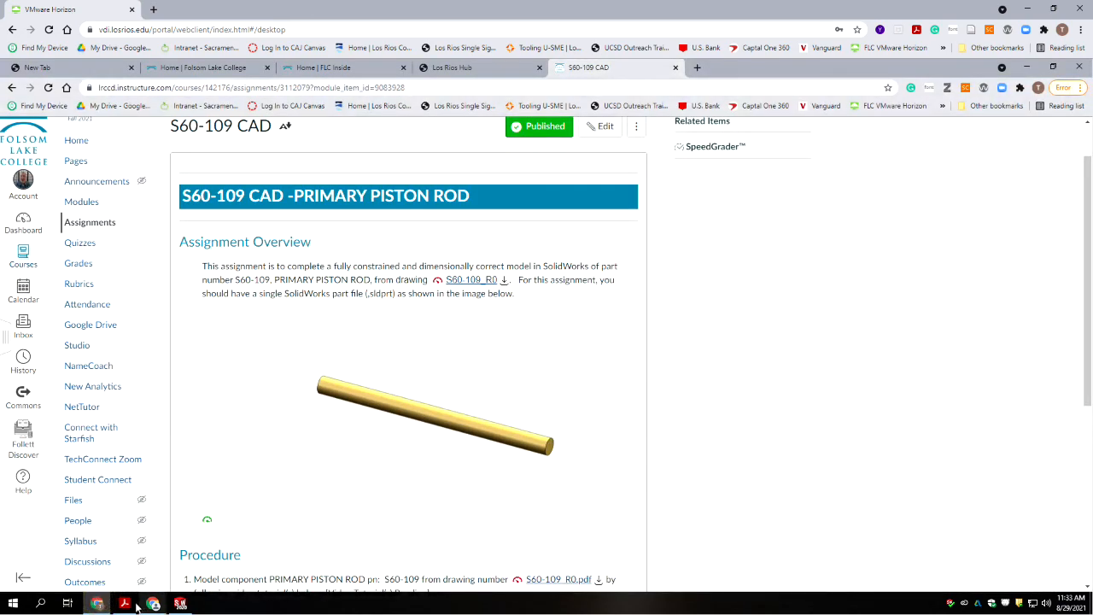
pyautogui.click(180, 603)
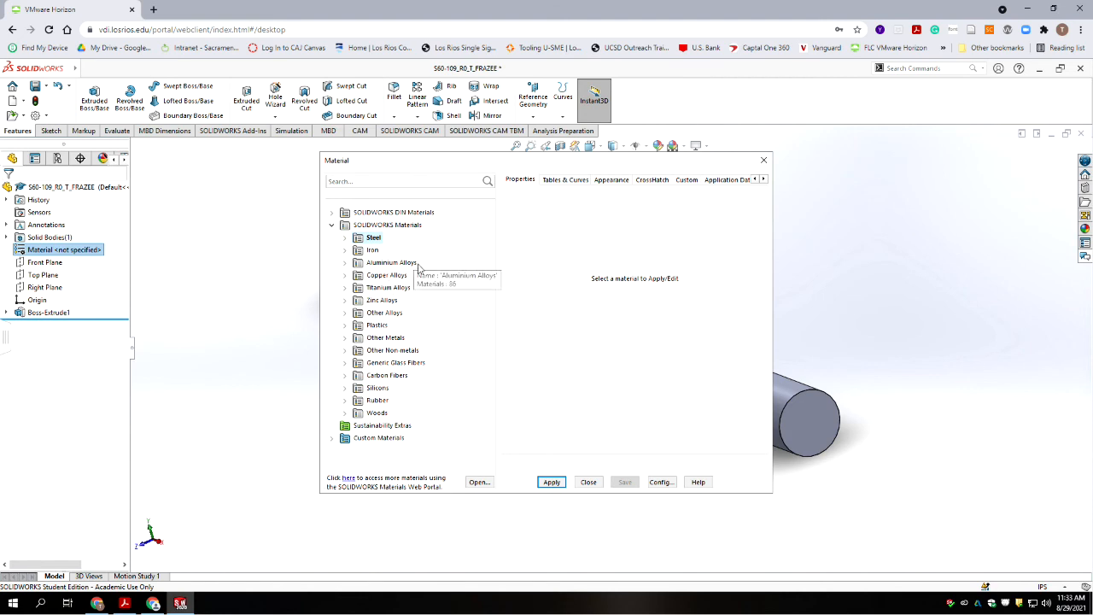
# Apply Brass from the Copper Alloys category to the part and close the material library
pyautogui.click(341, 276)
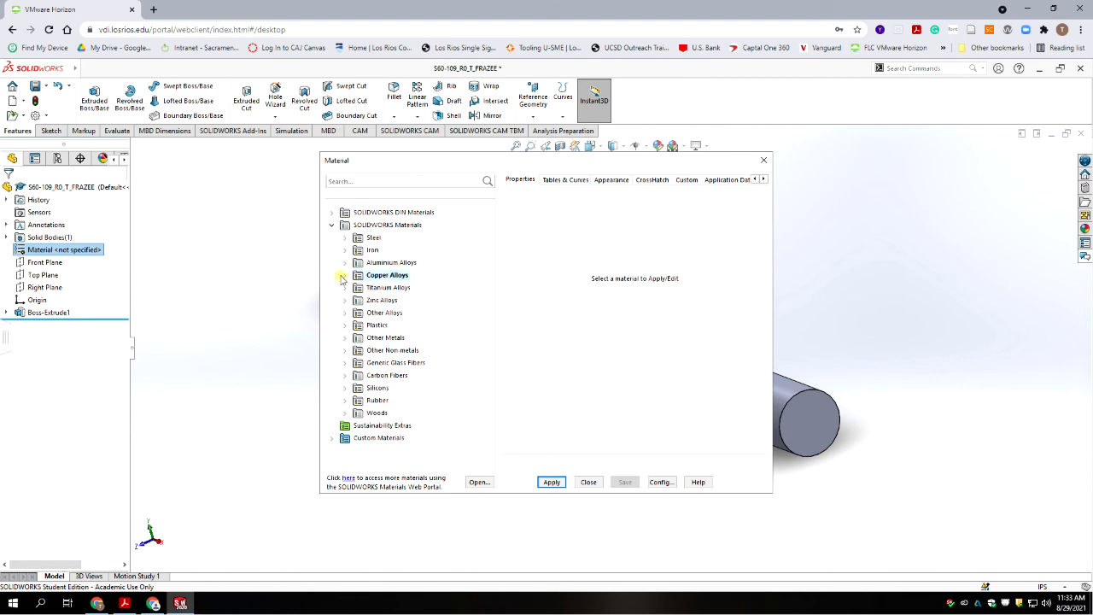
pyautogui.click(344, 276)
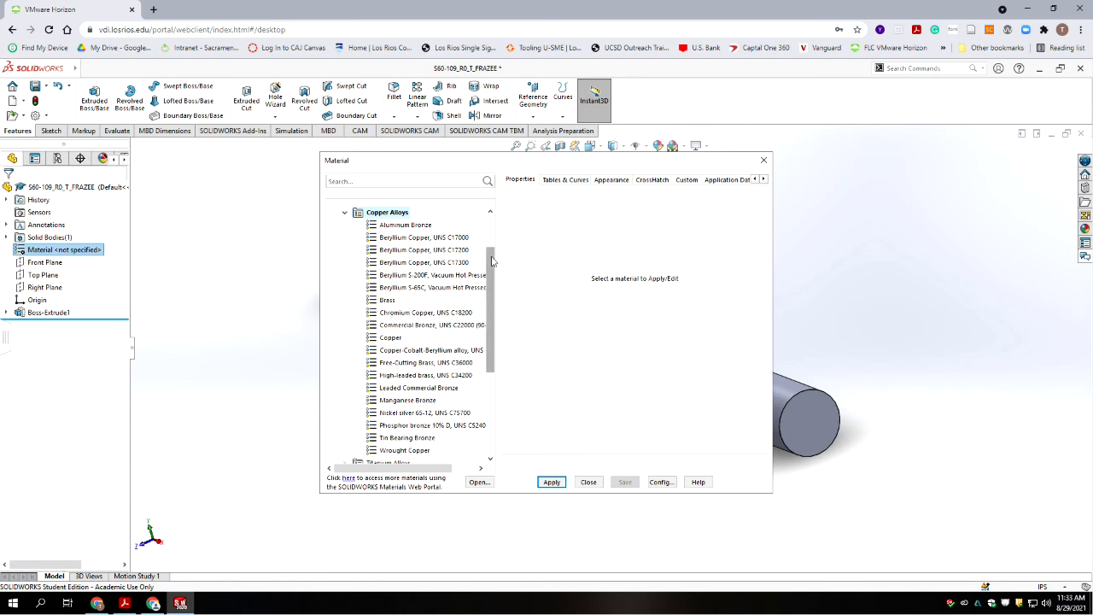
pyautogui.click(386, 302)
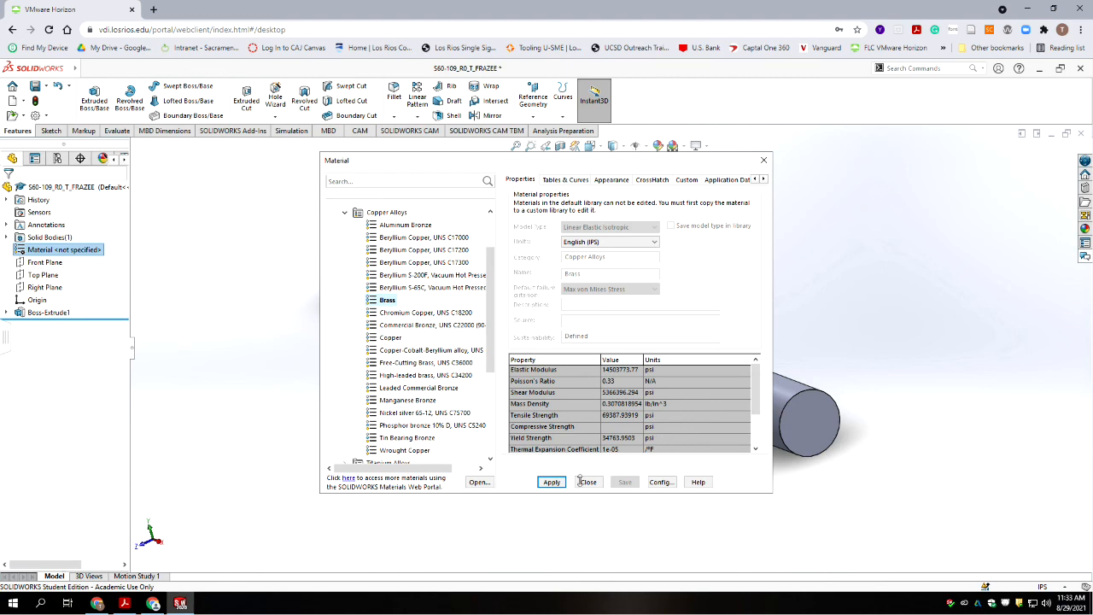
pyautogui.click(547, 482)
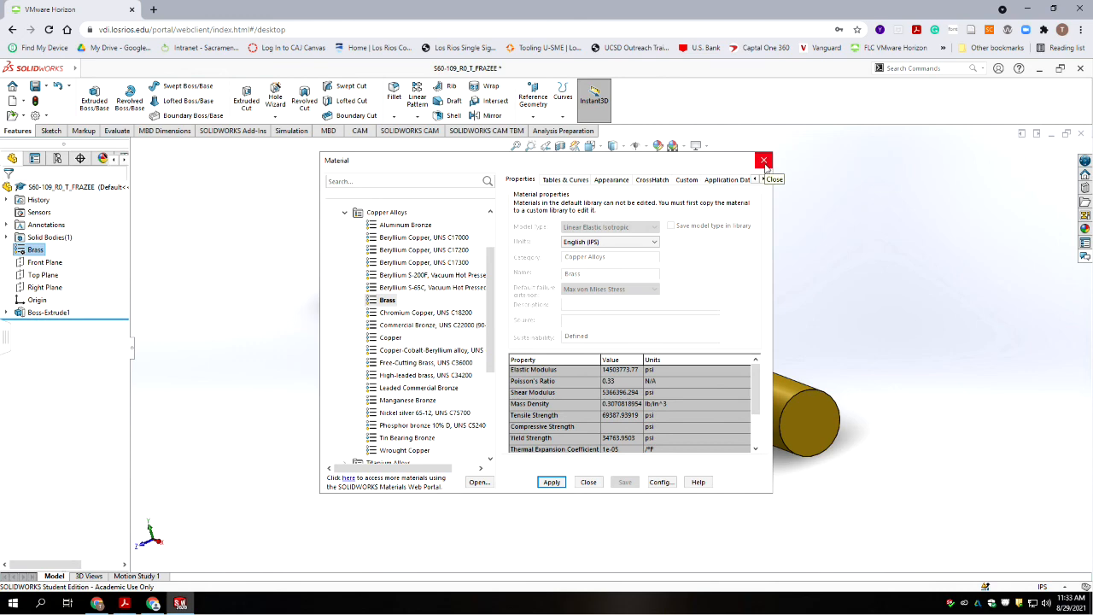
pyautogui.click(589, 482)
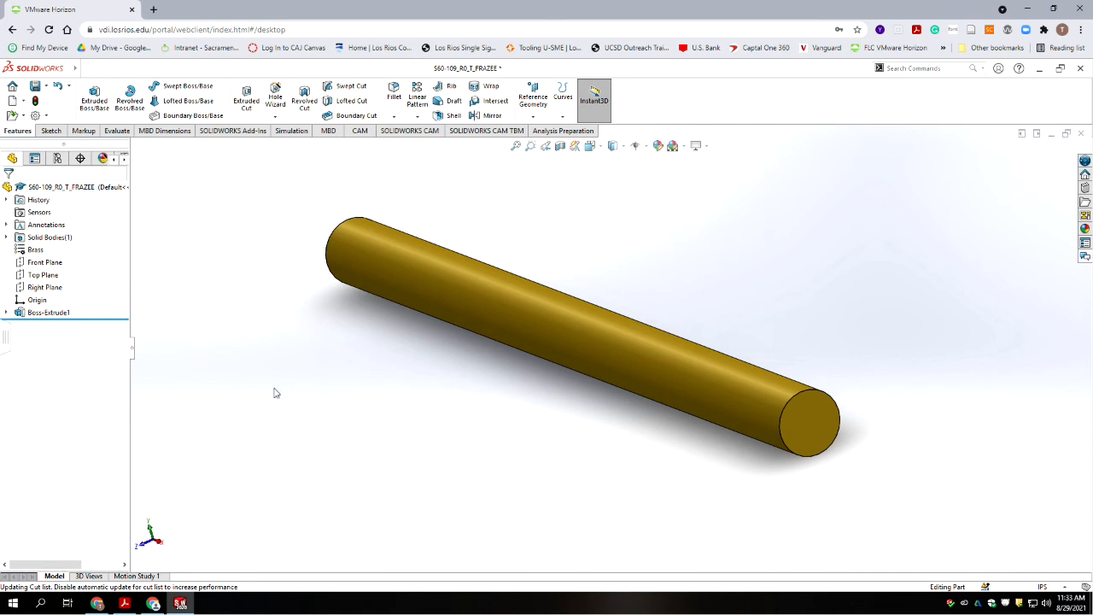
# Calculate the rod's mass properties with the Center of Mass feature created, and check the mass
pyautogui.click(115, 131)
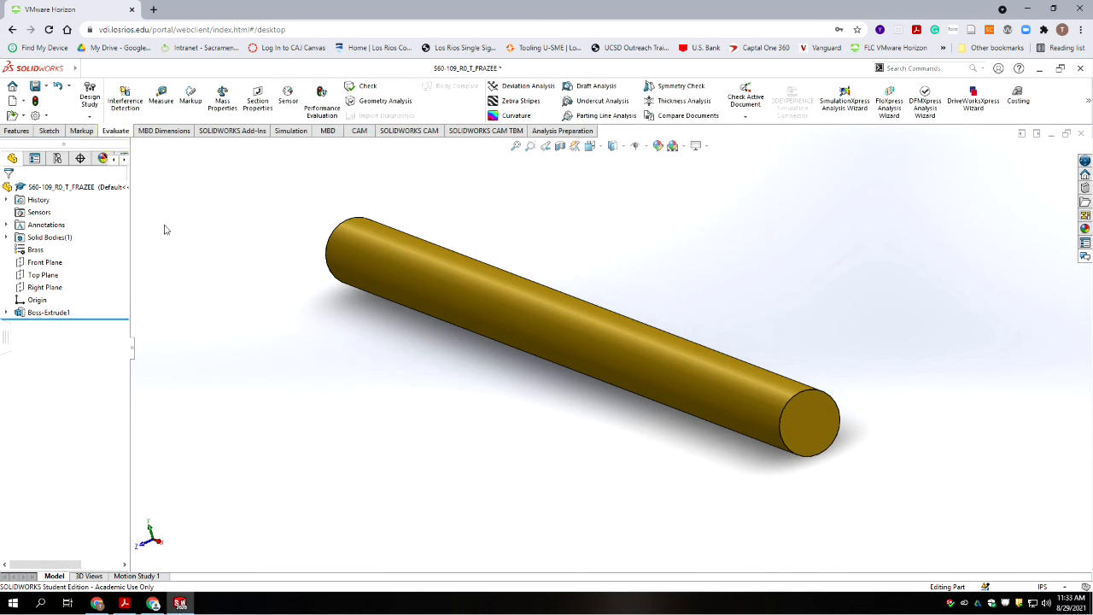
pyautogui.click(220, 101)
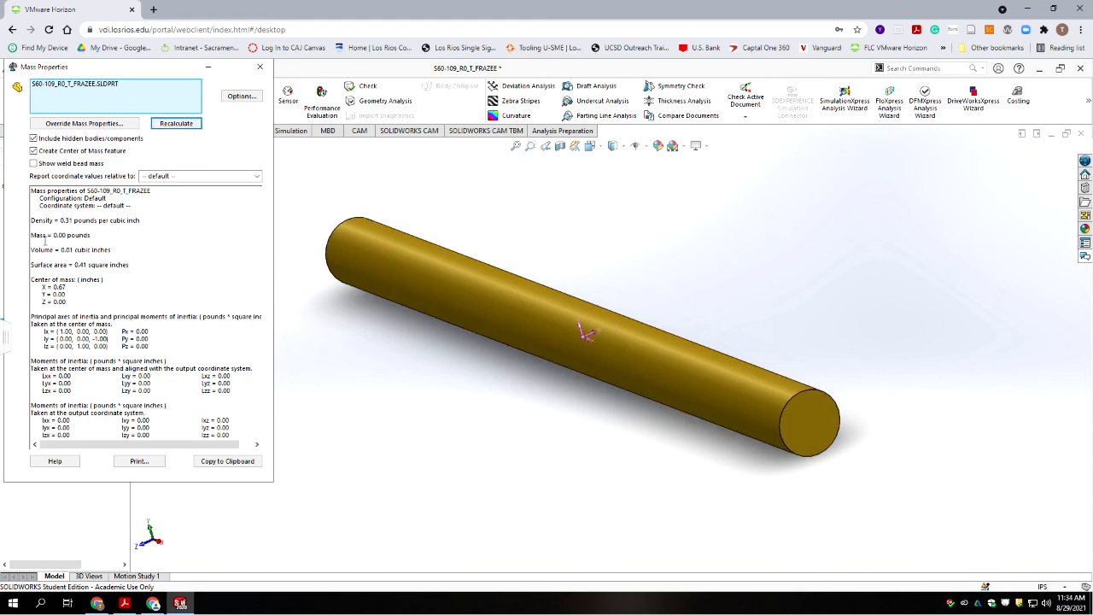
pyautogui.moveTo(40, 239); pyautogui.dragTo(80, 237)
# Set the mass properties to custom units settings with 4 decimal places, review the results and close them
pyautogui.click(241, 97)
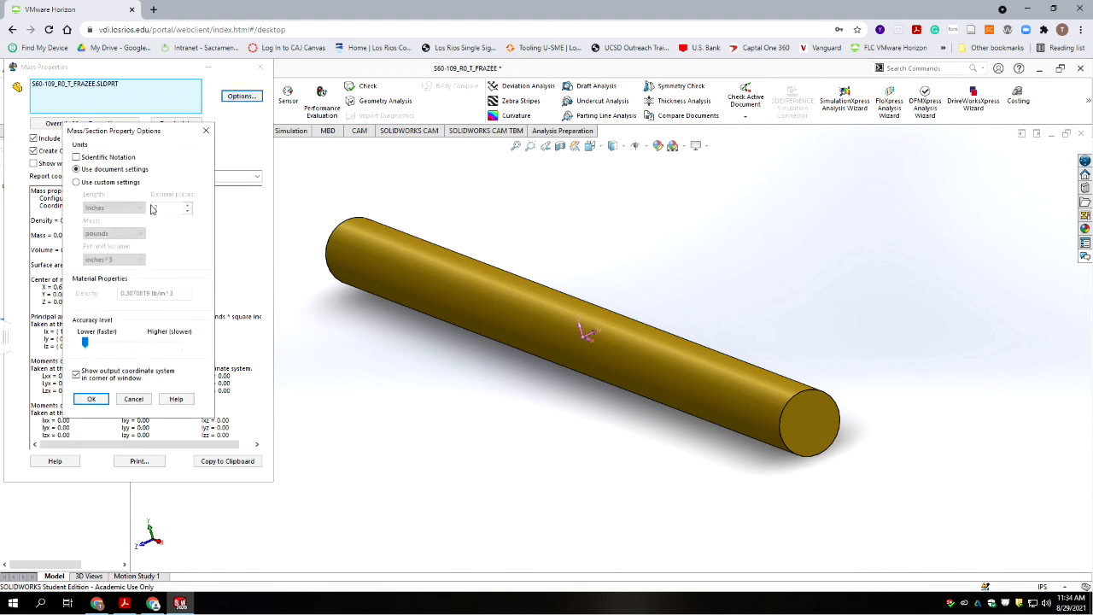
pyautogui.click(90, 182)
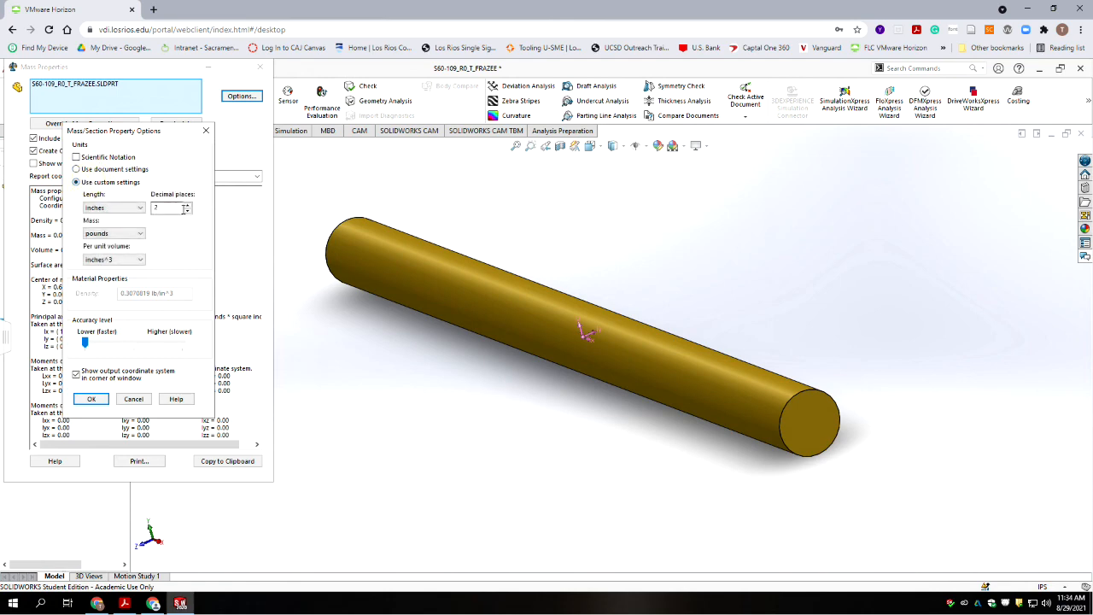
pyautogui.click(187, 206)
pyautogui.click(188, 205)
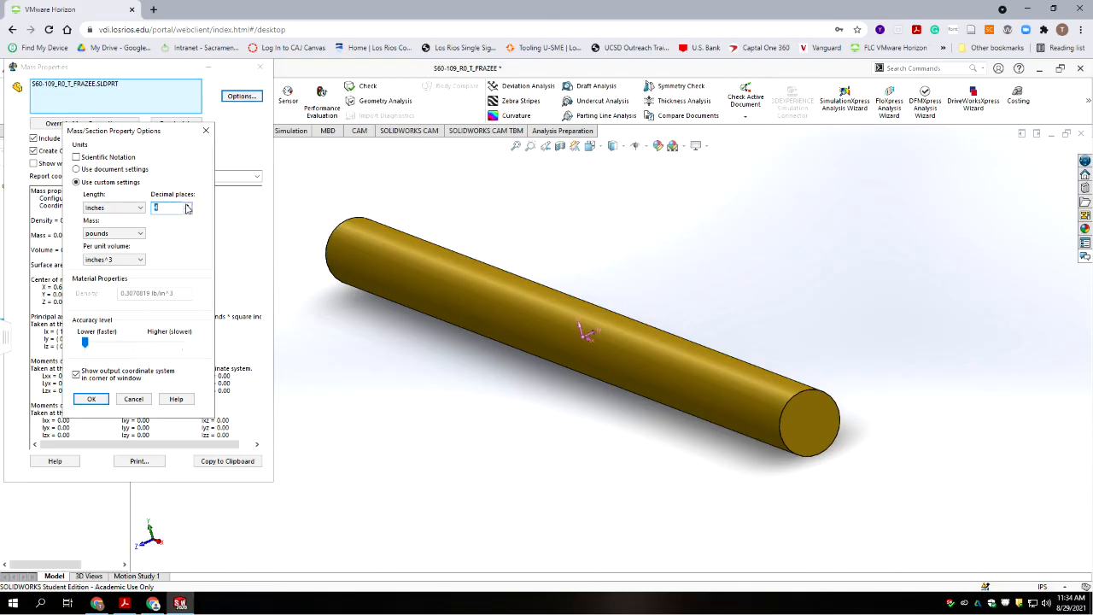
pyautogui.click(92, 399)
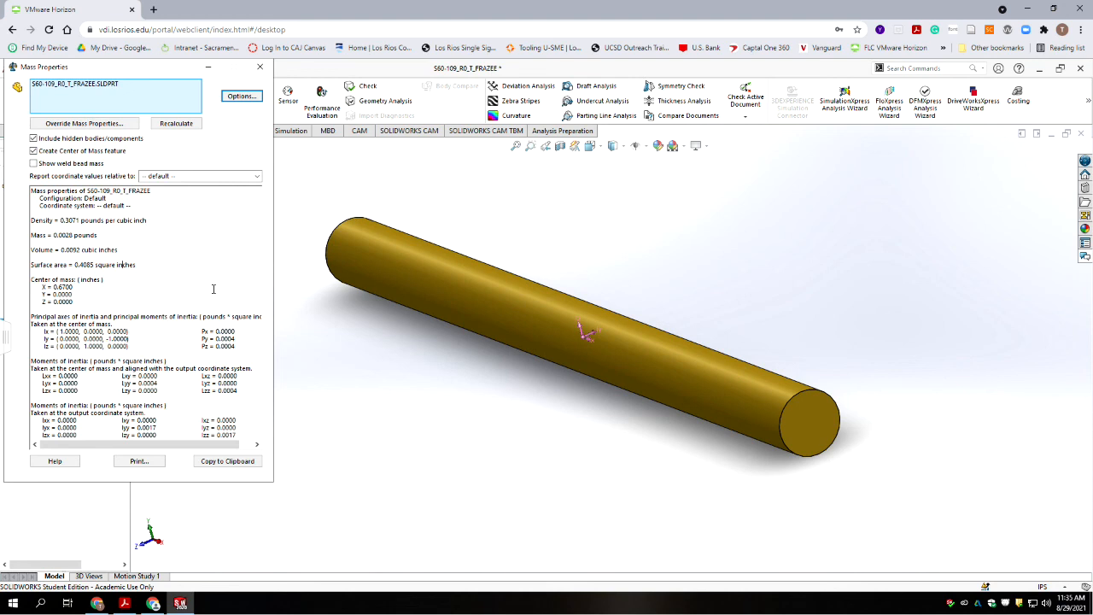
pyautogui.click(261, 67)
# Measure the rod from its center of mass to the circular edge at the origin end, include the opposite end's edge, and close the measurement
pyautogui.click(161, 98)
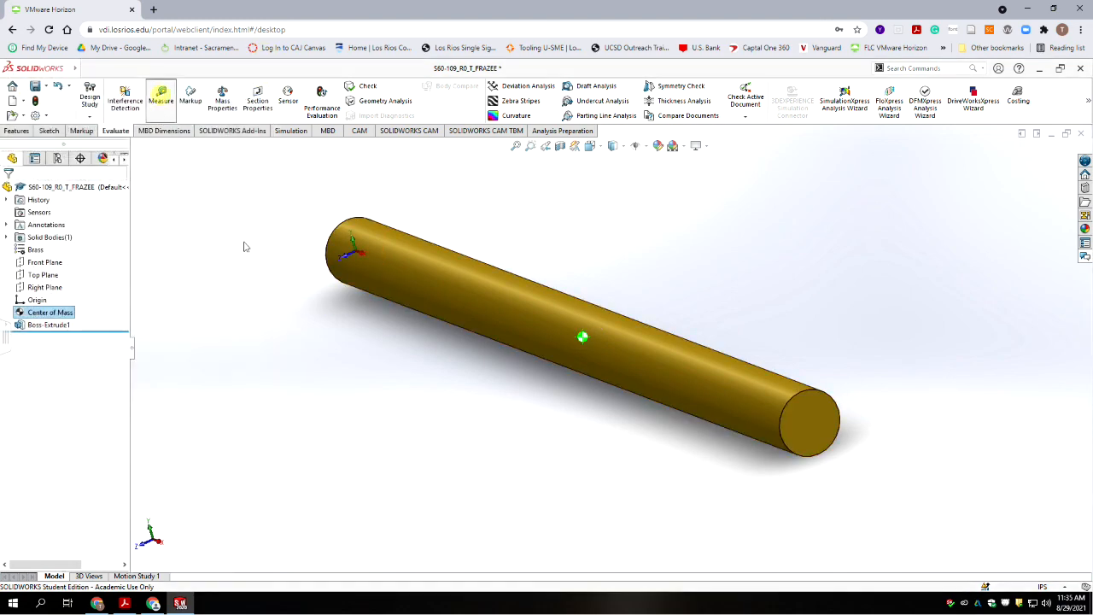
pyautogui.click(350, 245)
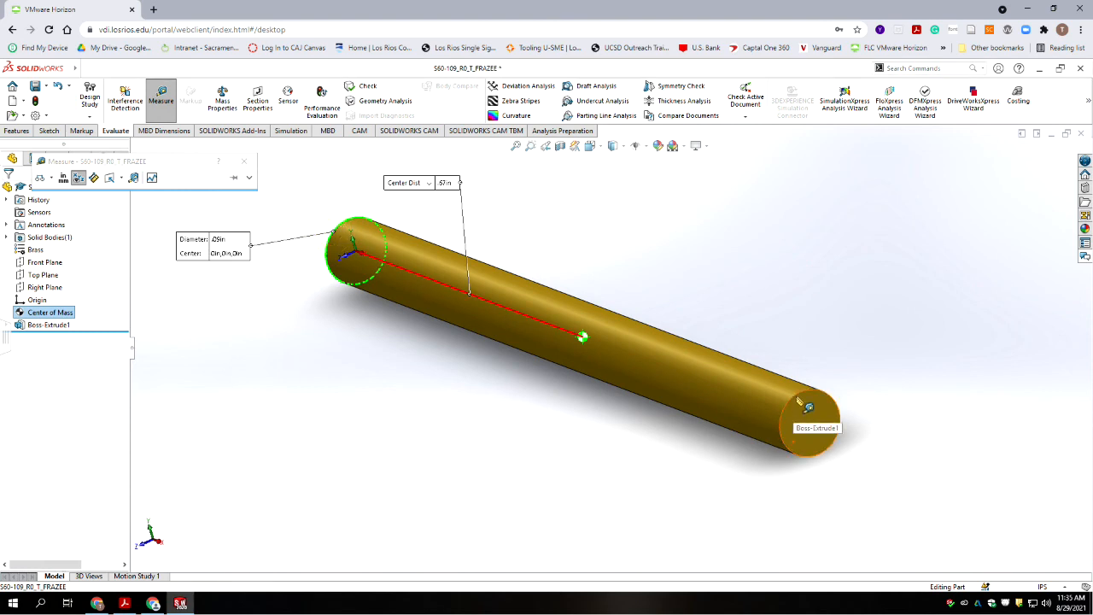
pyautogui.click(776, 421)
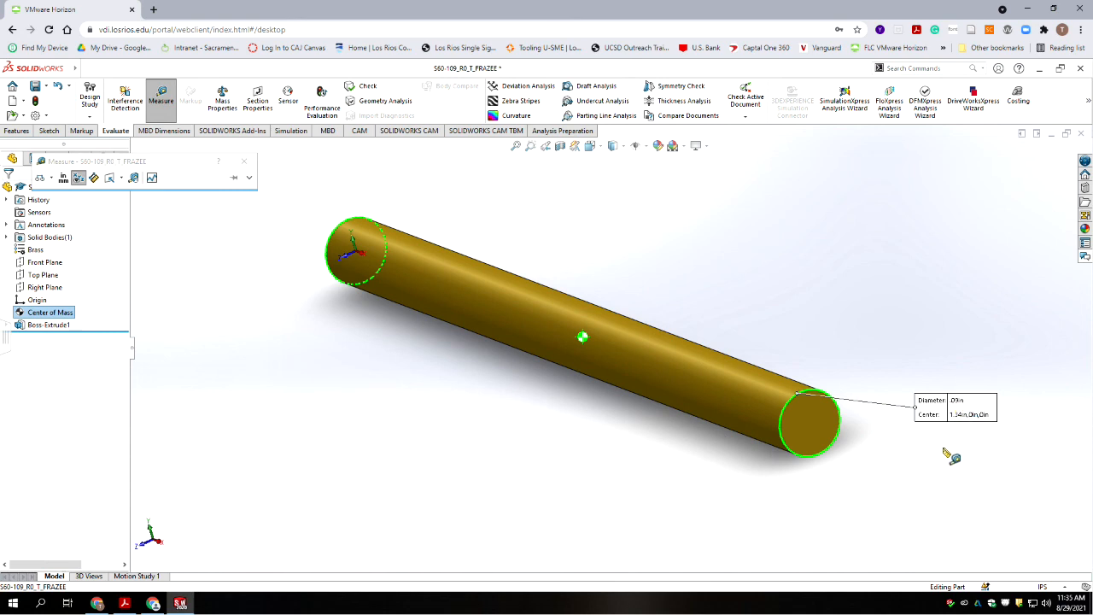
pyautogui.click(265, 338)
pyautogui.click(244, 161)
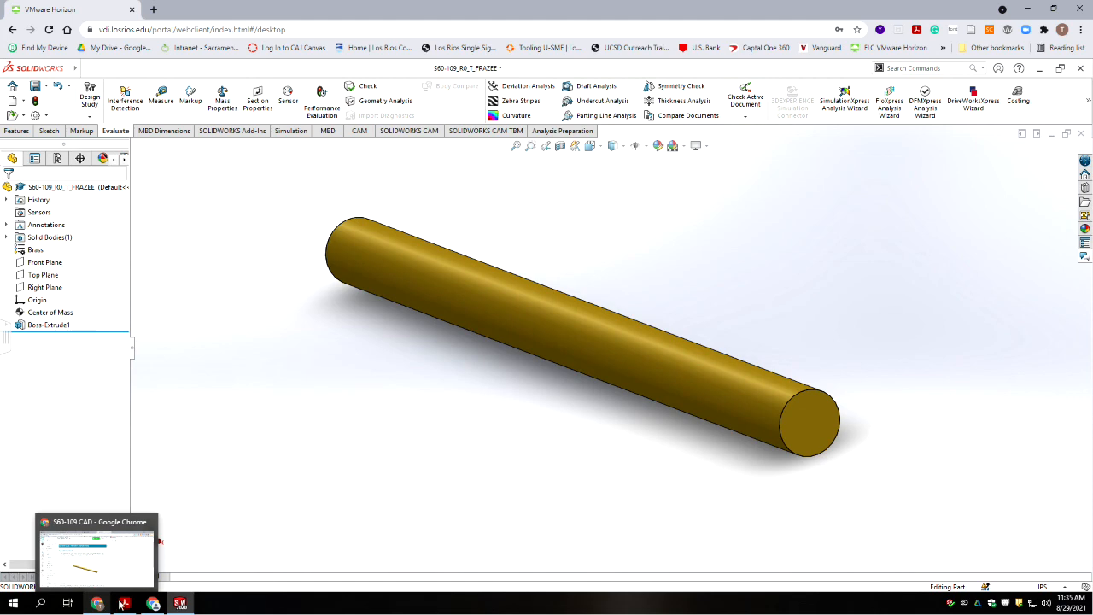
# Switch to the S60-109 CAD assignment page in Chrome and review its overview, procedure, file naming and submission requirements
pyautogui.moveTo(153, 604)
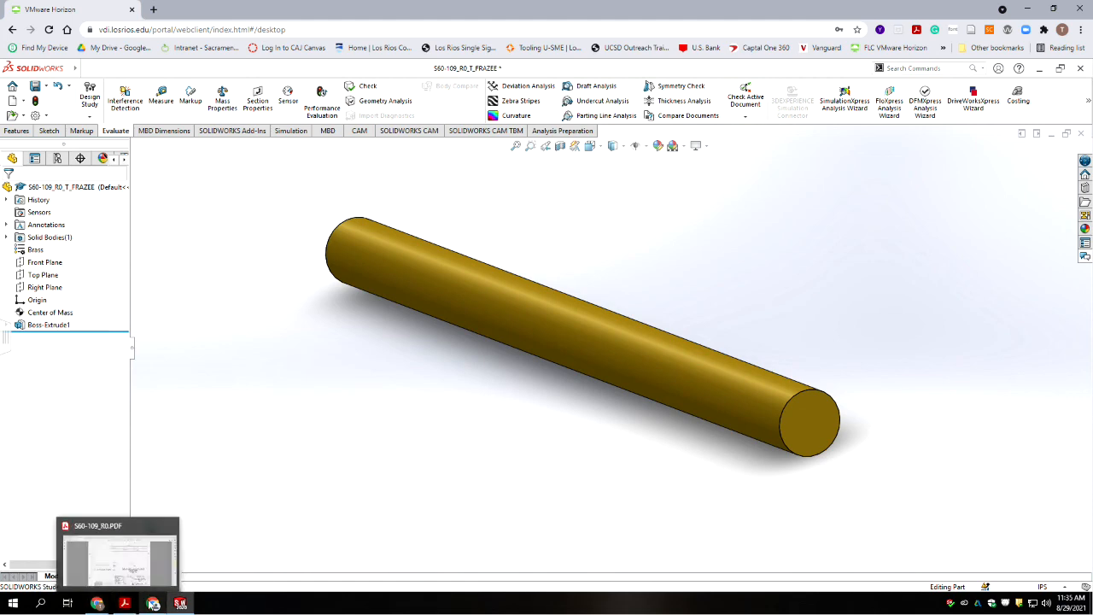
pyautogui.click(97, 603)
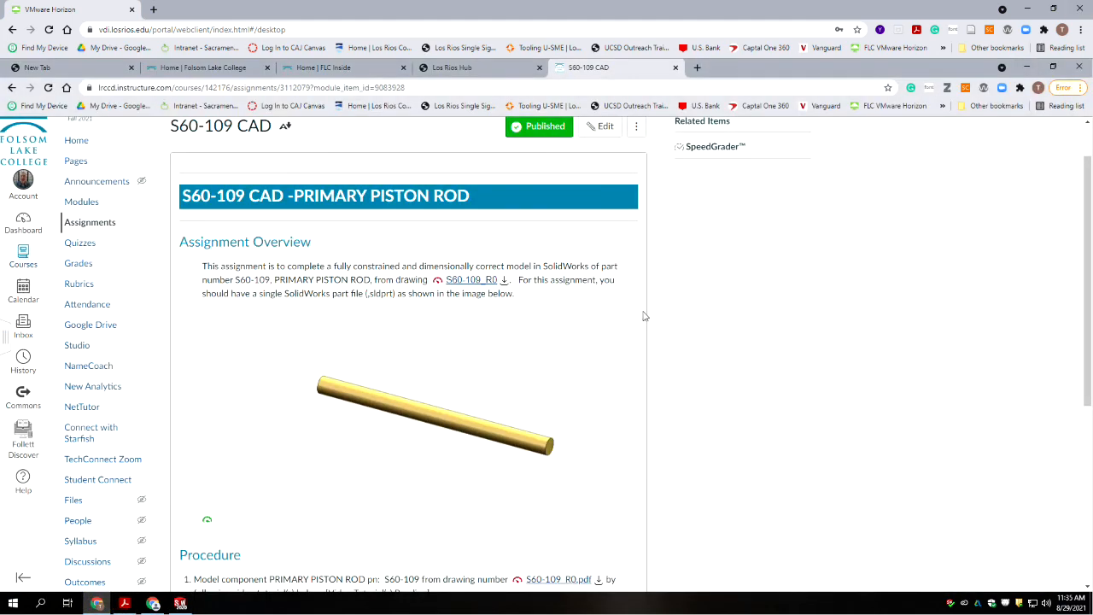
pyautogui.scroll(1, 644, 315)
pyautogui.scroll(-5, 629, 310)
pyautogui.scroll(5, 606, 341)
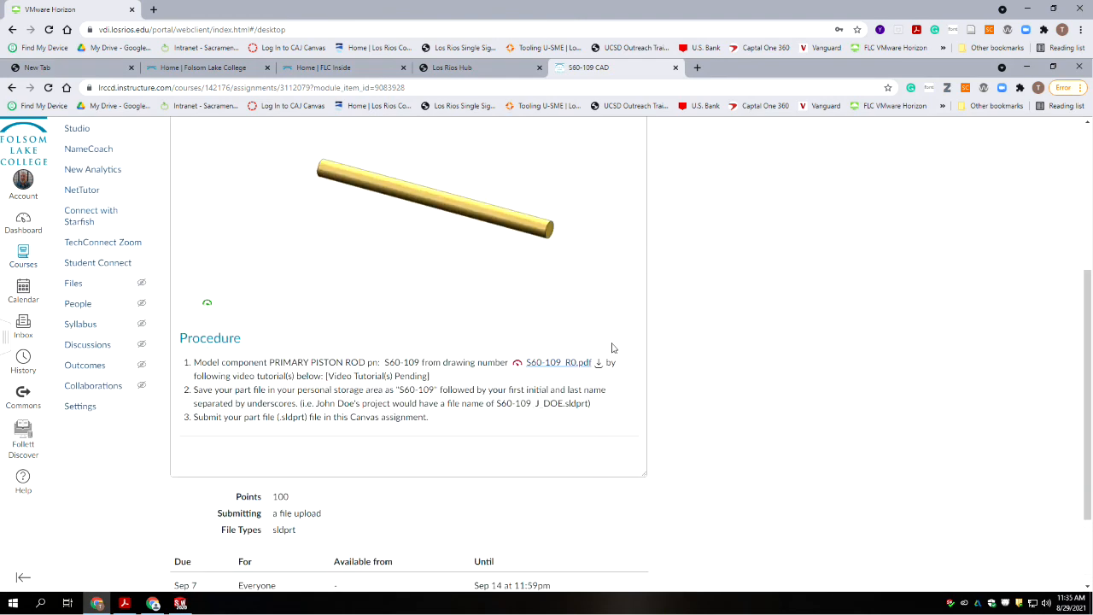
pyautogui.scroll(-5, 492, 371)
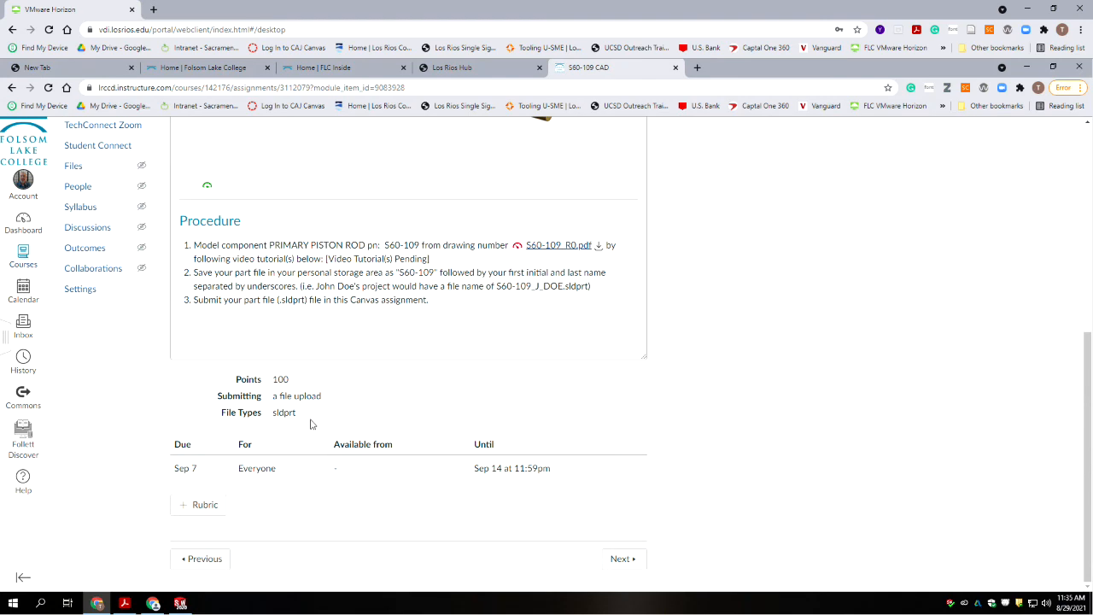
pyautogui.scroll(5, 334, 431)
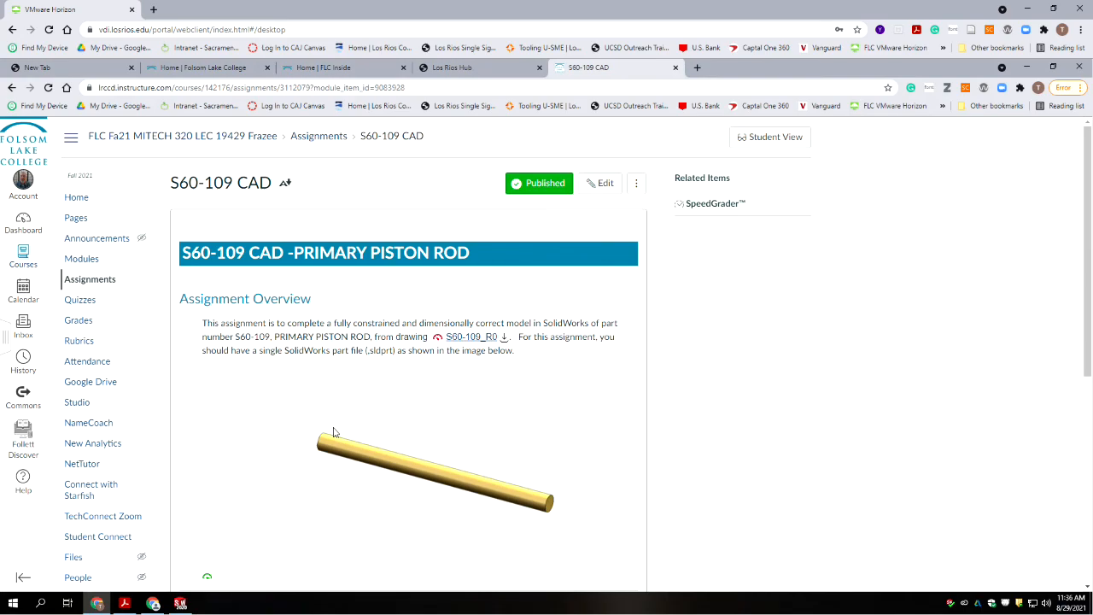